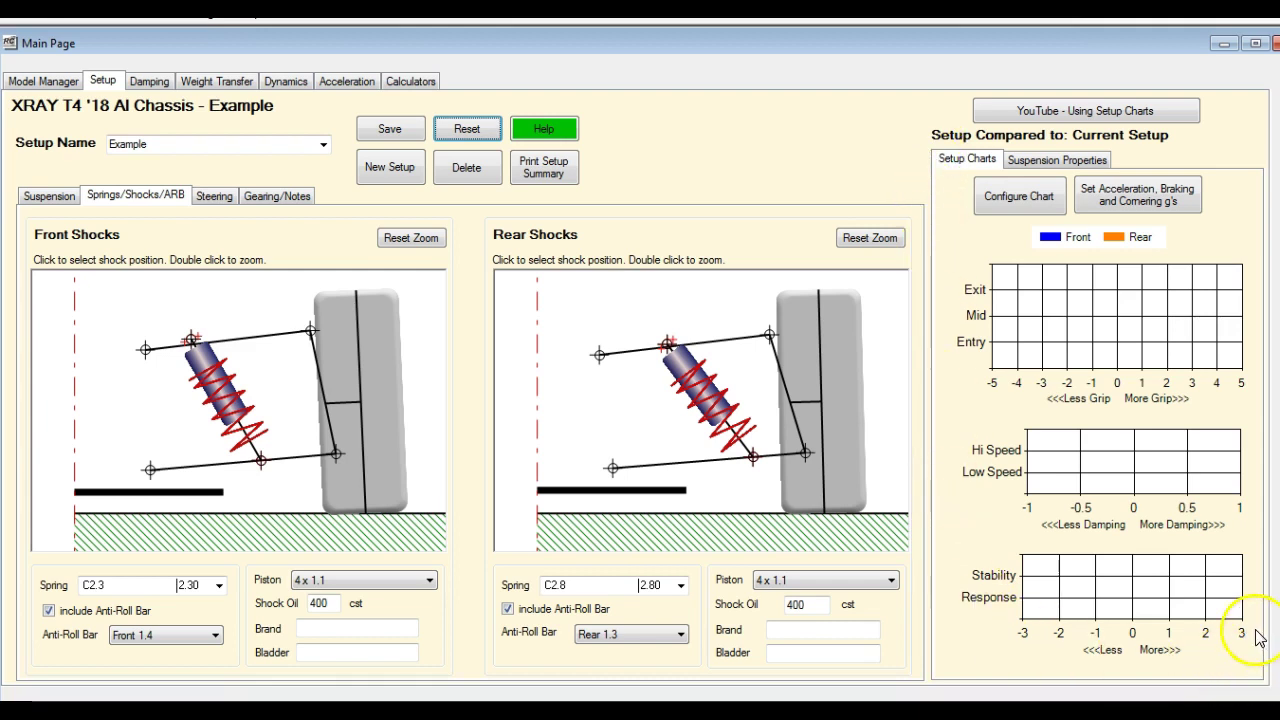
- Review the suspension properties, and move the front shock's upper mount slightly outward and the rear shock's upper mount slightly inward
{"action": "left_click", "coordinate": [1093, 166]}
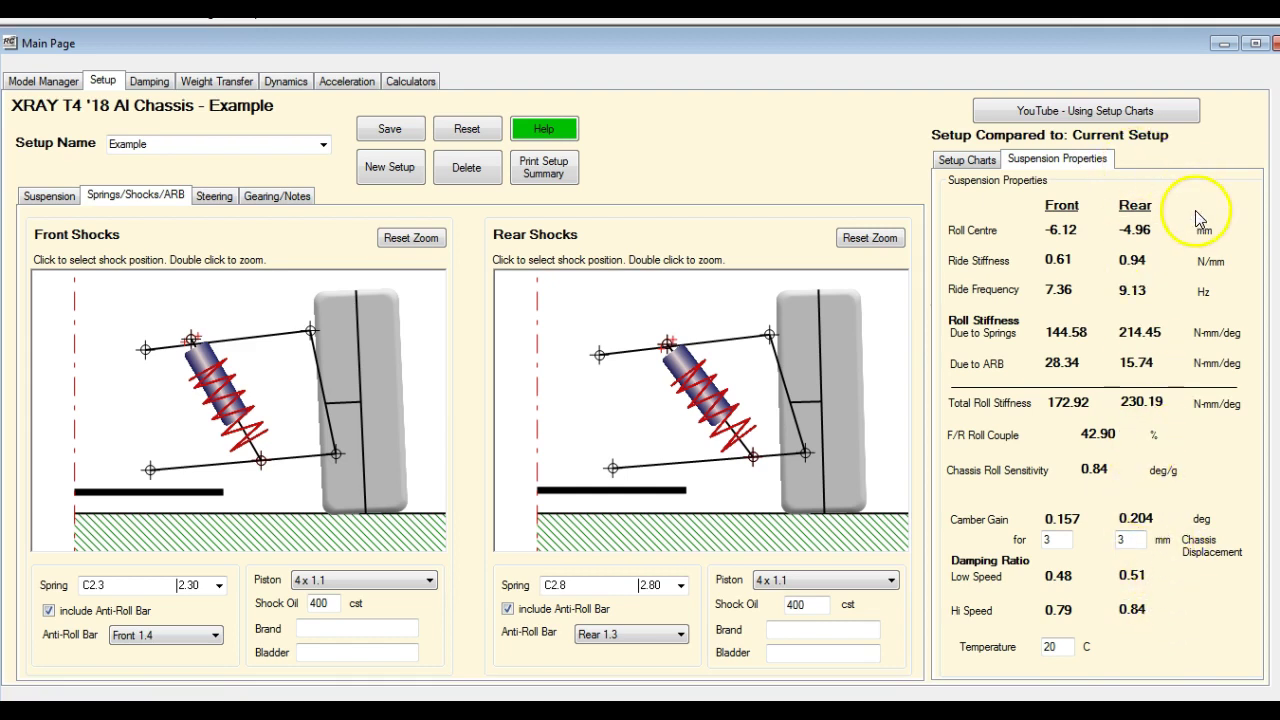
{"action": "left_click", "coordinate": [955, 164]}
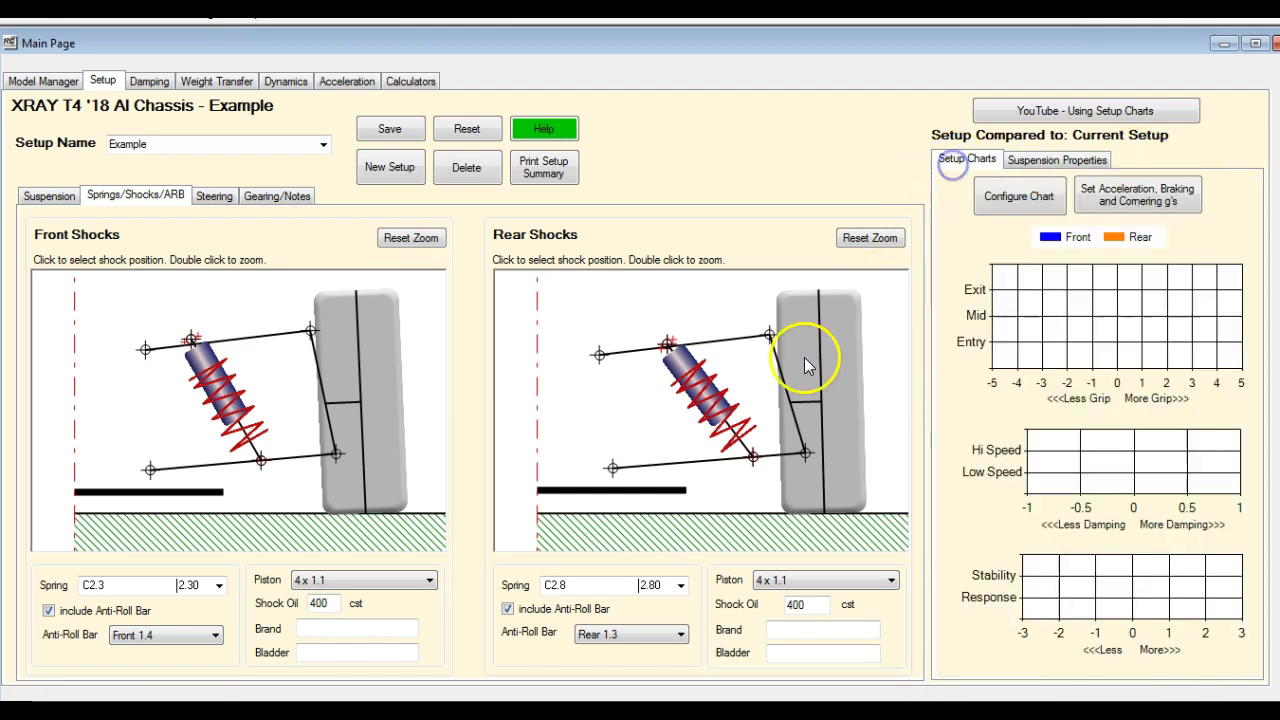
{"action": "left_click", "coordinate": [197, 338]}
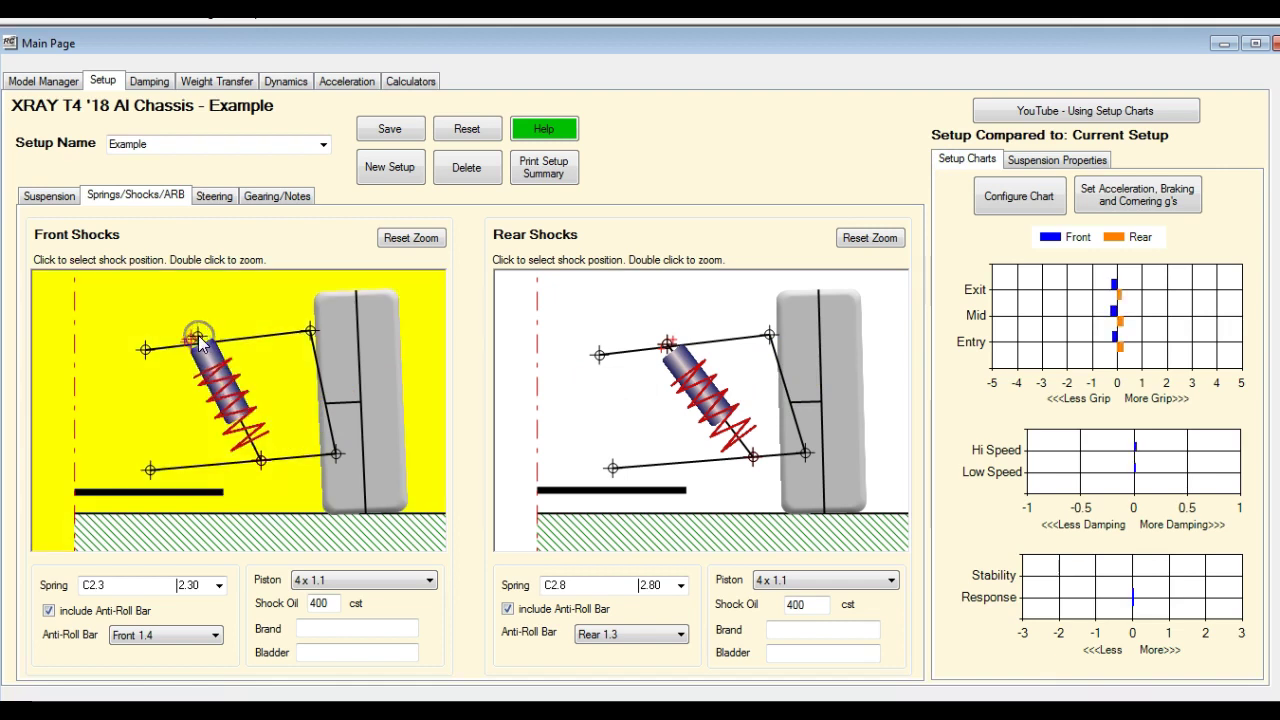
{"action": "left_click", "coordinate": [665, 348]}
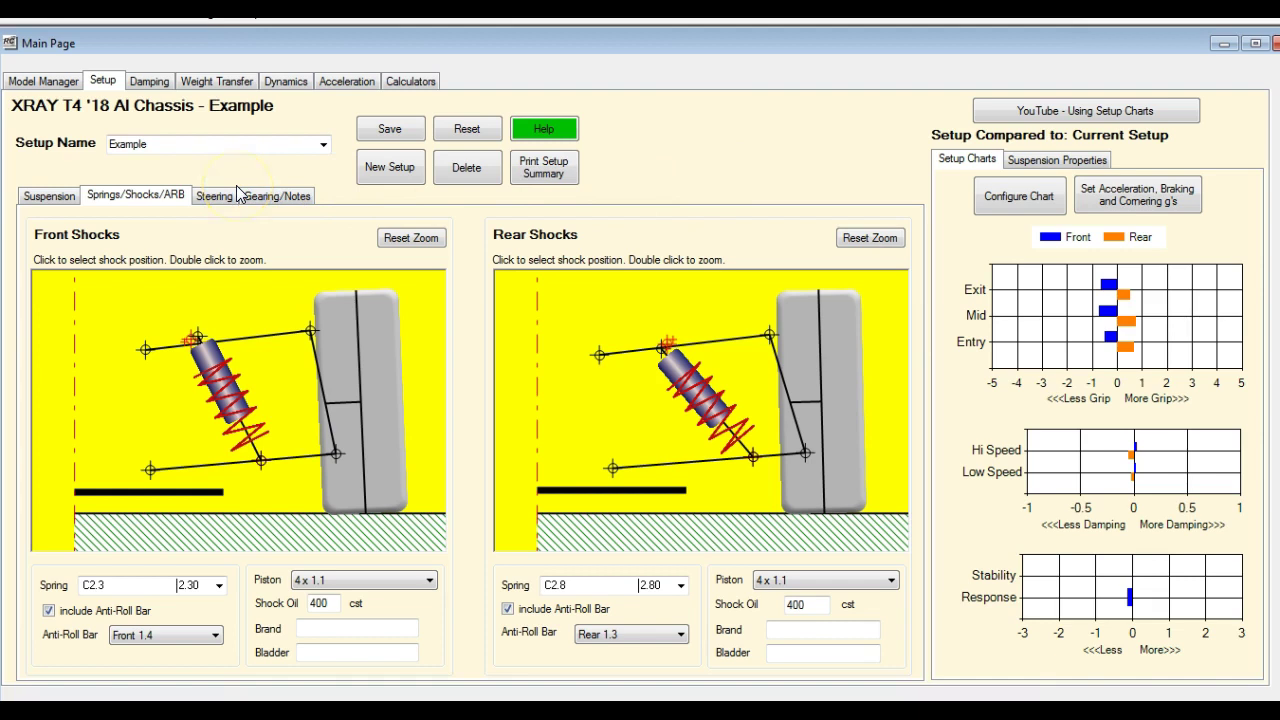
- Set the inner position of the rear suspension's upper link to P1 1mm
{"action": "left_click", "coordinate": [40, 196]}
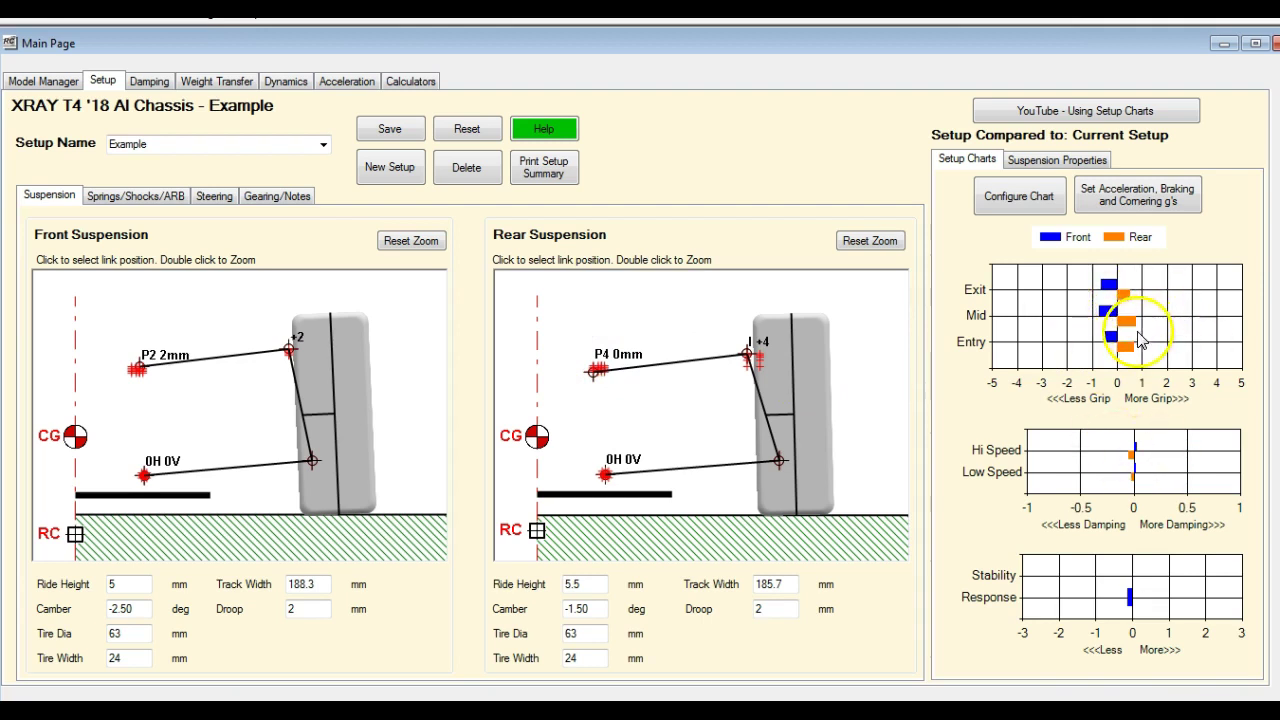
{"action": "left_click", "coordinate": [600, 370]}
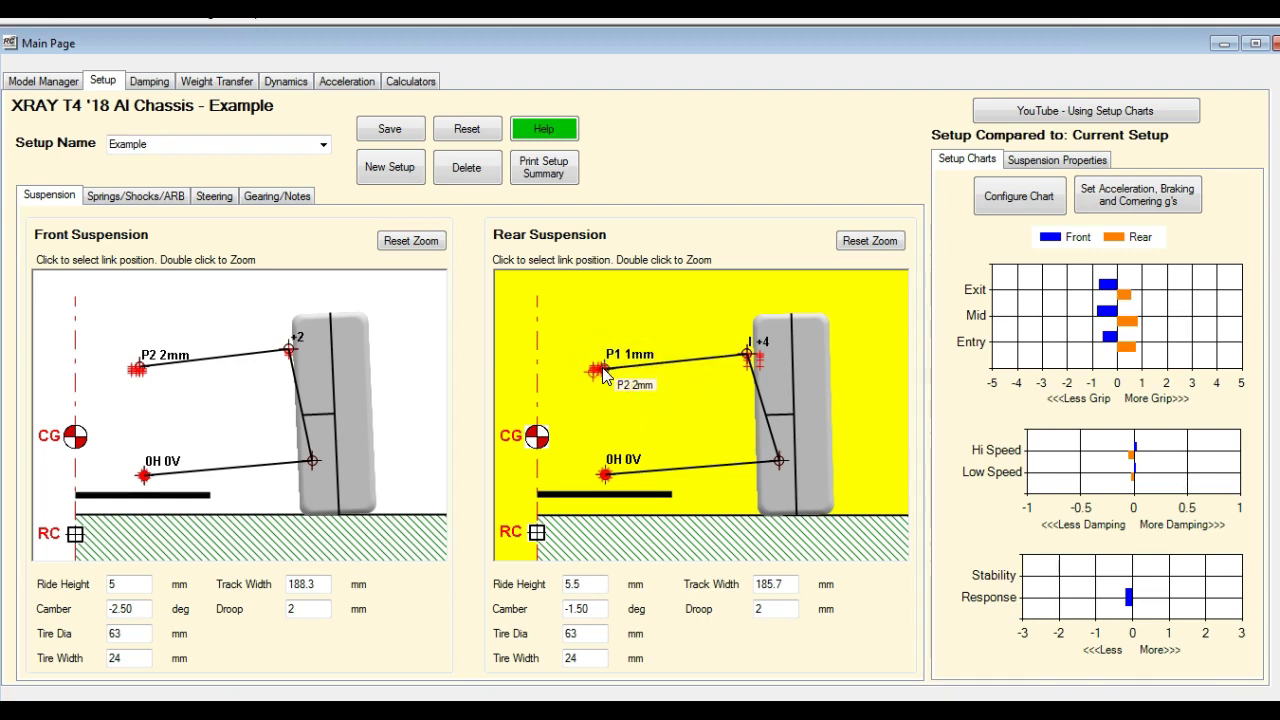
- Configure the setup charts to compare the current setup with Basic Carpet
{"action": "left_click", "coordinate": [1018, 196]}
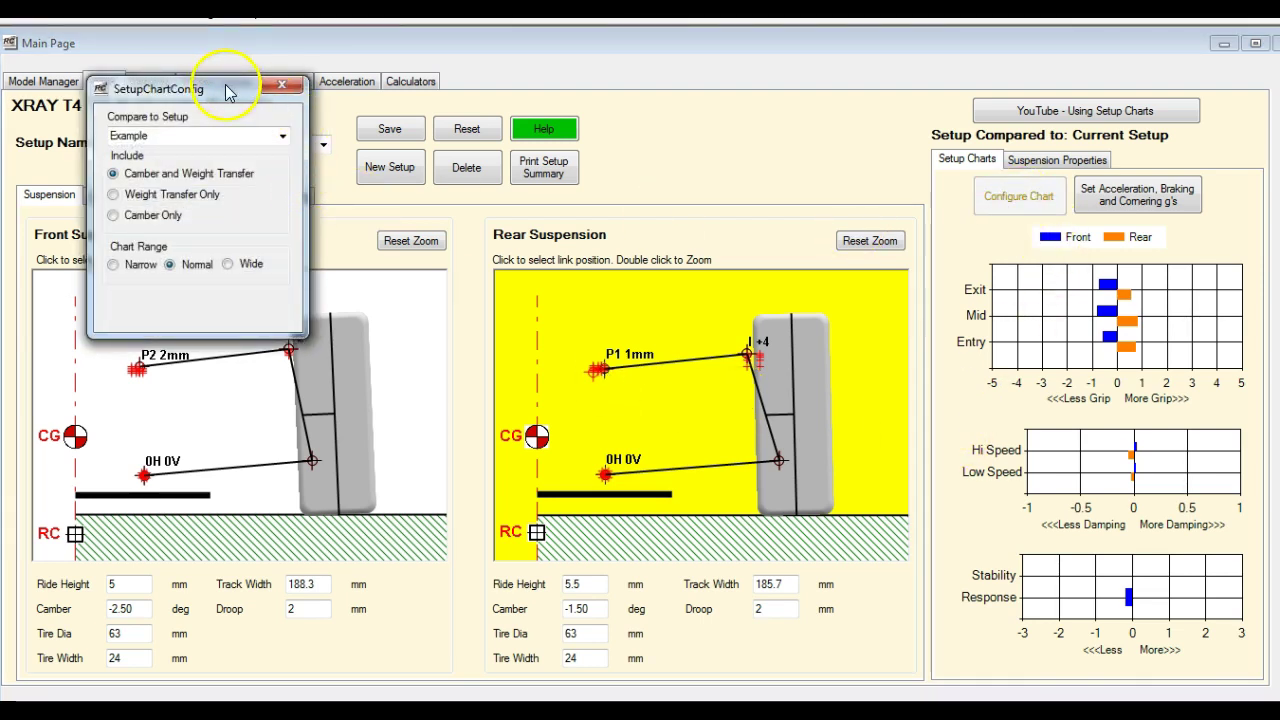
{"action": "left_click_drag", "start_coordinate": [228, 92], "coordinate": [764, 95]}
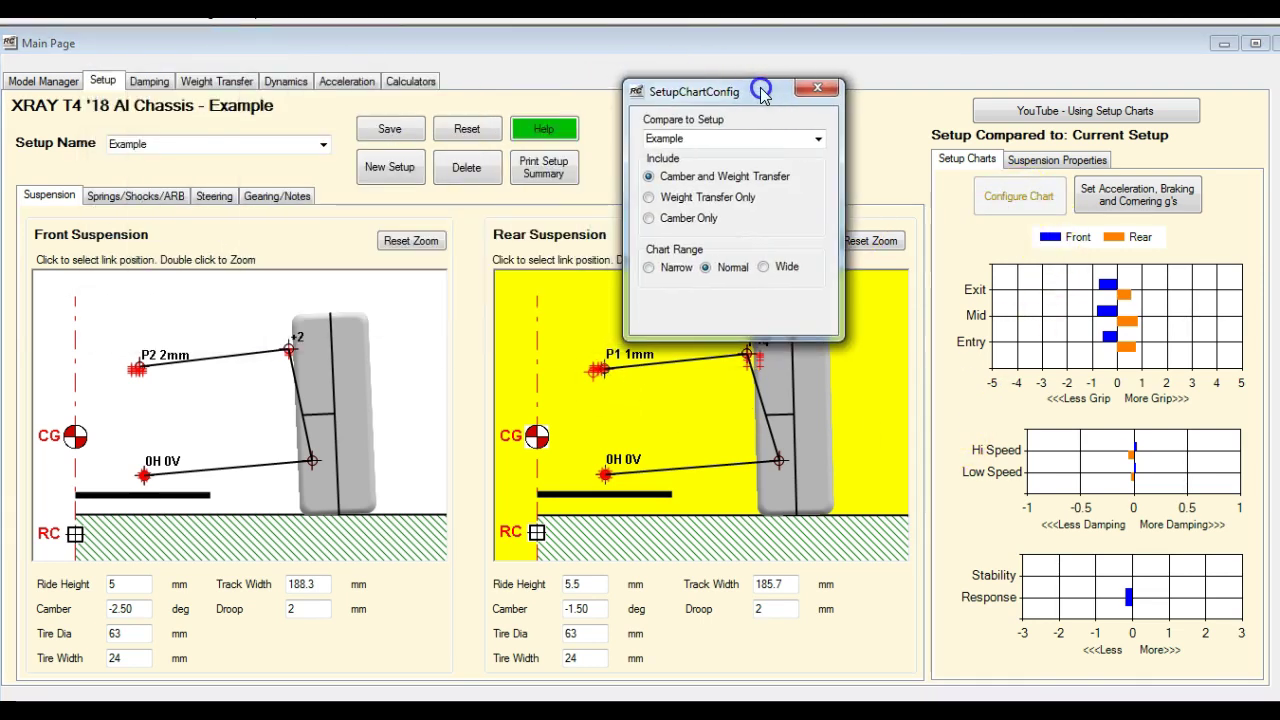
{"action": "left_click", "coordinate": [818, 139]}
{"action": "left_click", "coordinate": [771, 157]}
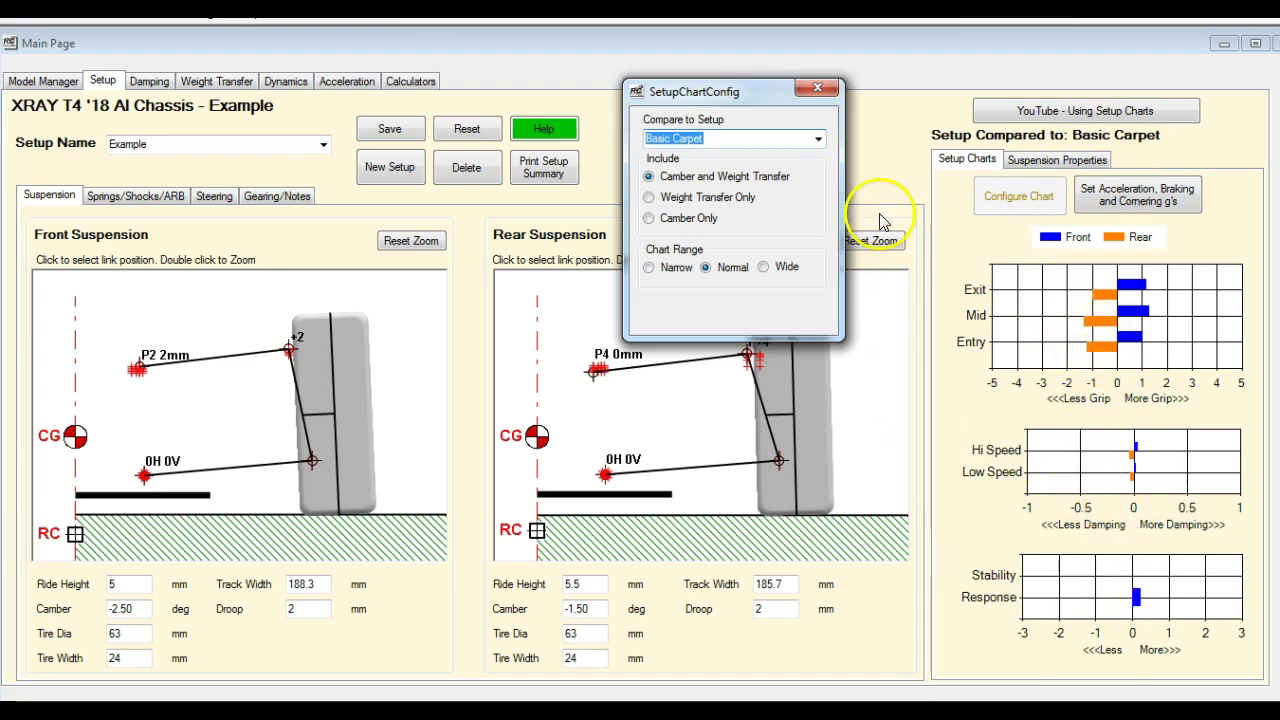
- Limit the setup charts to Camber Only and use the Wide chart range, trying Weight Transfer Only and Narrow first
{"action": "left_click", "coordinate": [650, 199]}
{"action": "left_click", "coordinate": [646, 222]}
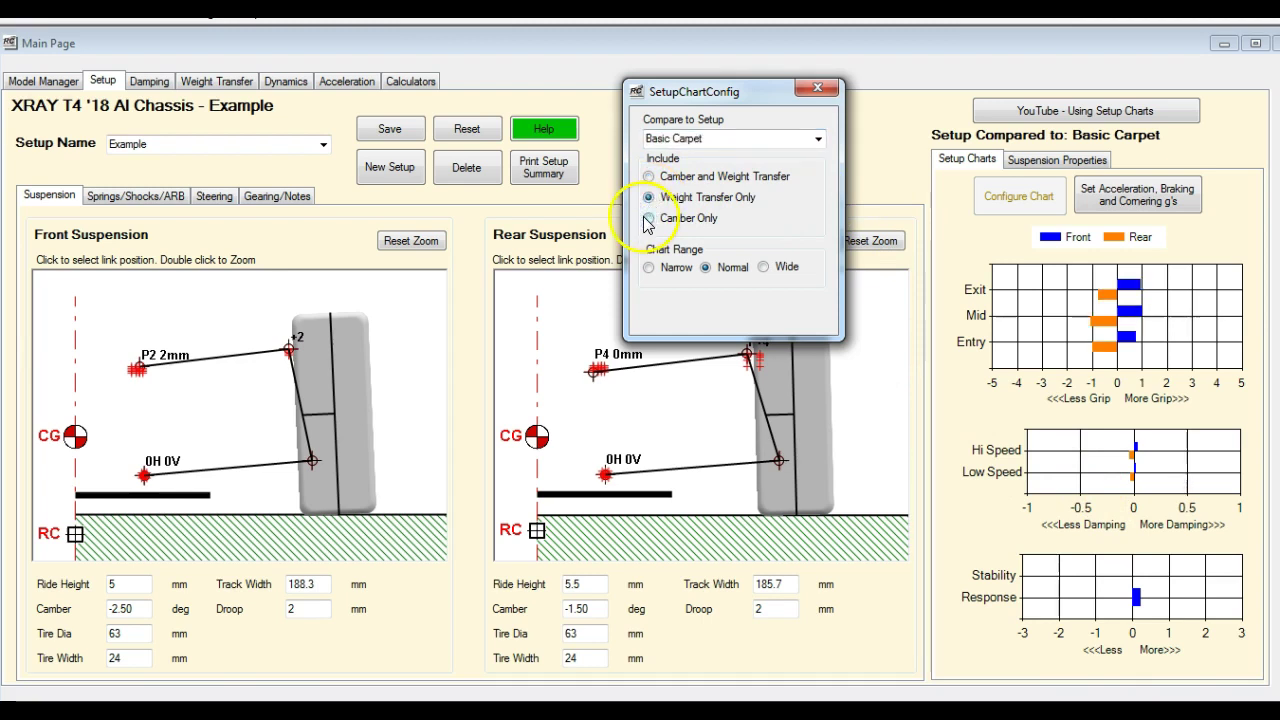
{"action": "left_click", "coordinate": [649, 268]}
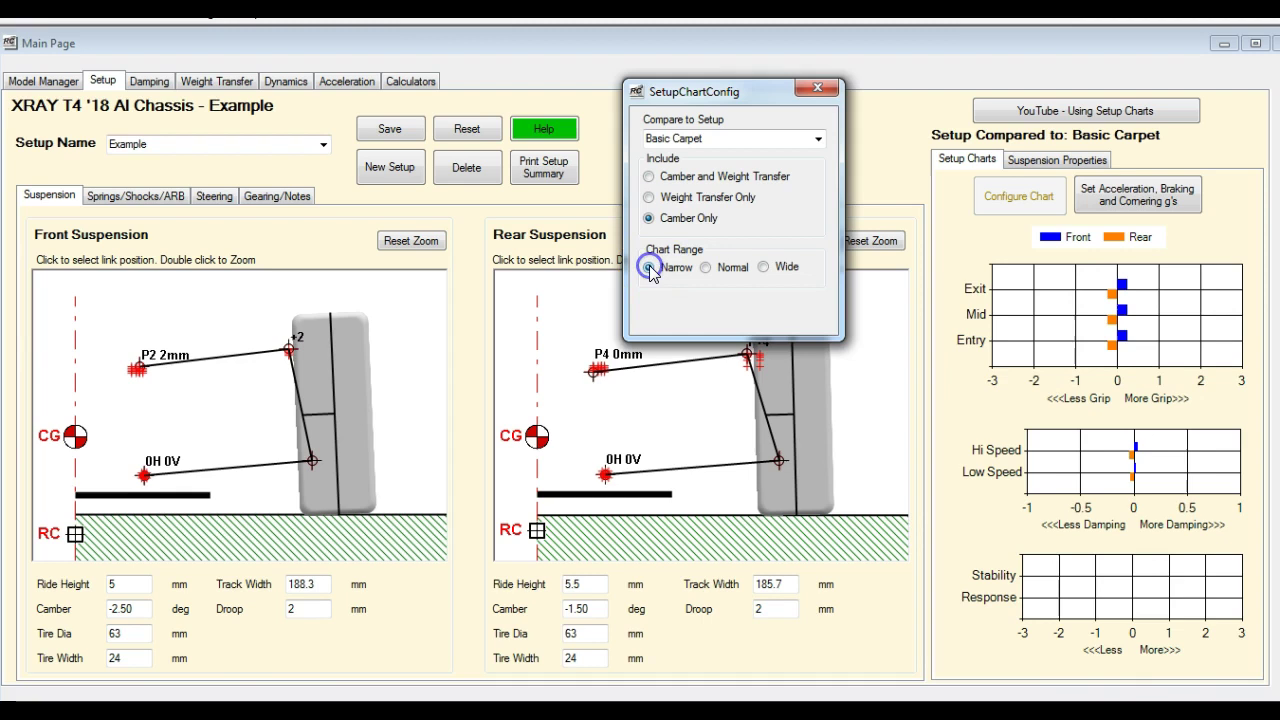
{"action": "left_click", "coordinate": [764, 268]}
{"action": "left_click", "coordinate": [817, 88]}
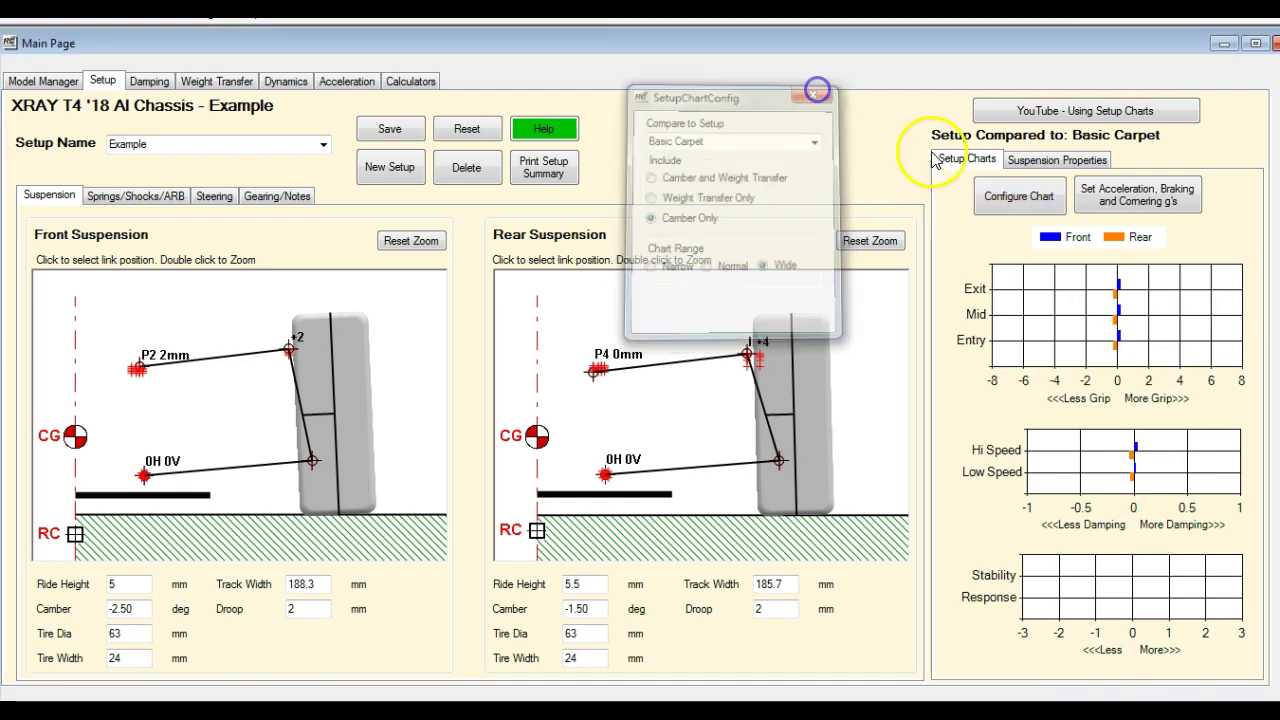
- Inspect the braking, lateral and acceleration g settings for corner entry, mid corner and corner exit
{"action": "left_click", "coordinate": [1133, 210]}
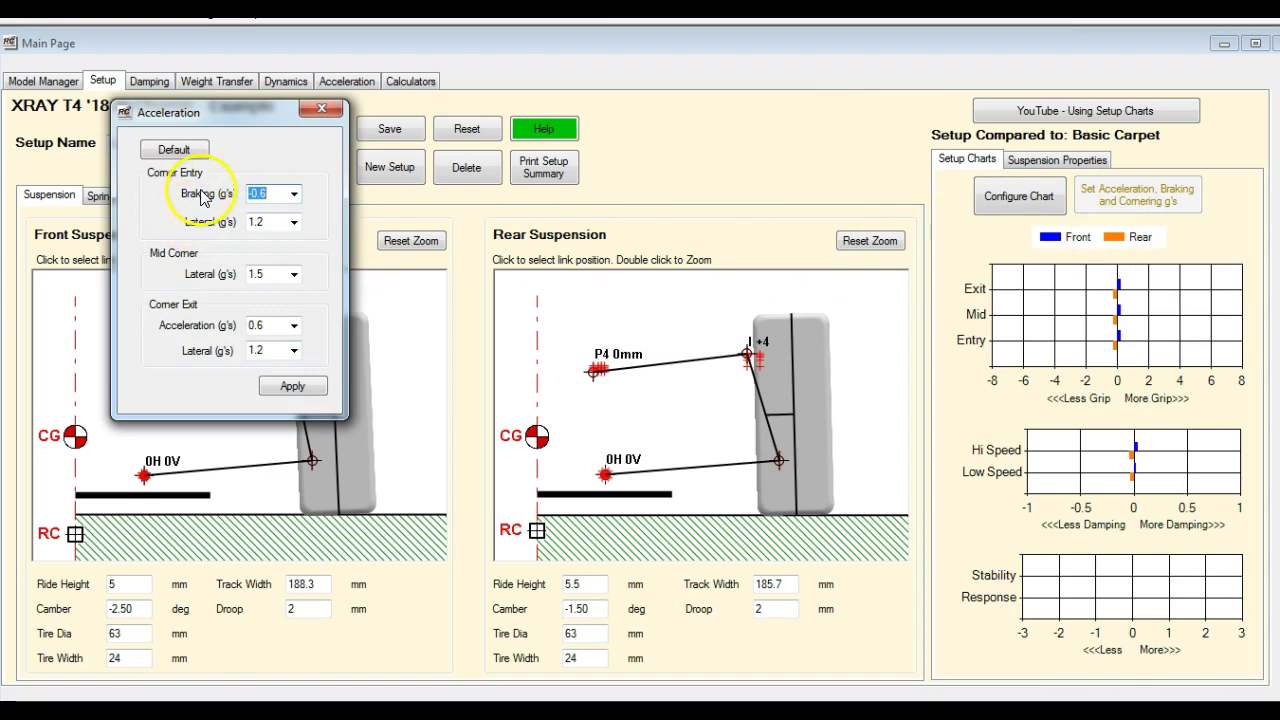
{"action": "left_click_drag", "start_coordinate": [237, 110], "coordinate": [799, 89]}
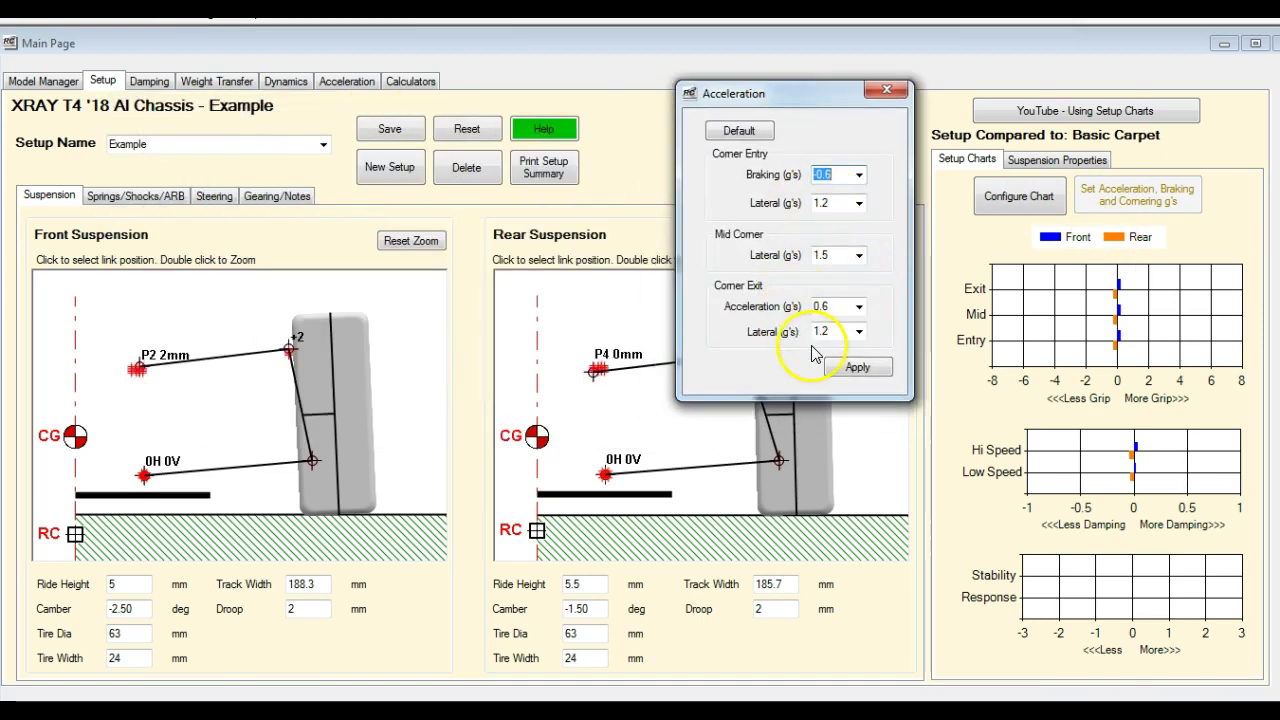
{"action": "left_click", "coordinate": [886, 89]}
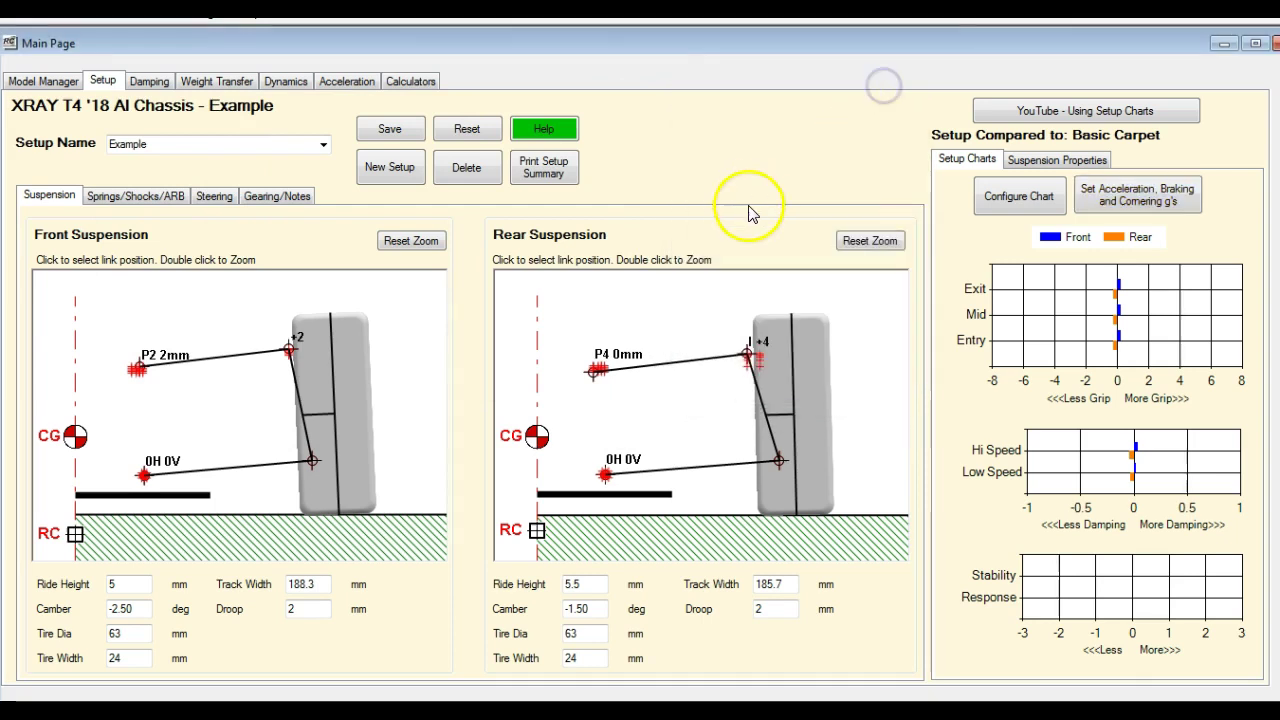
- Look through the damping response, weight transfer and chassis dynamics simulations for the Example setup
{"action": "left_click", "coordinate": [135, 85]}
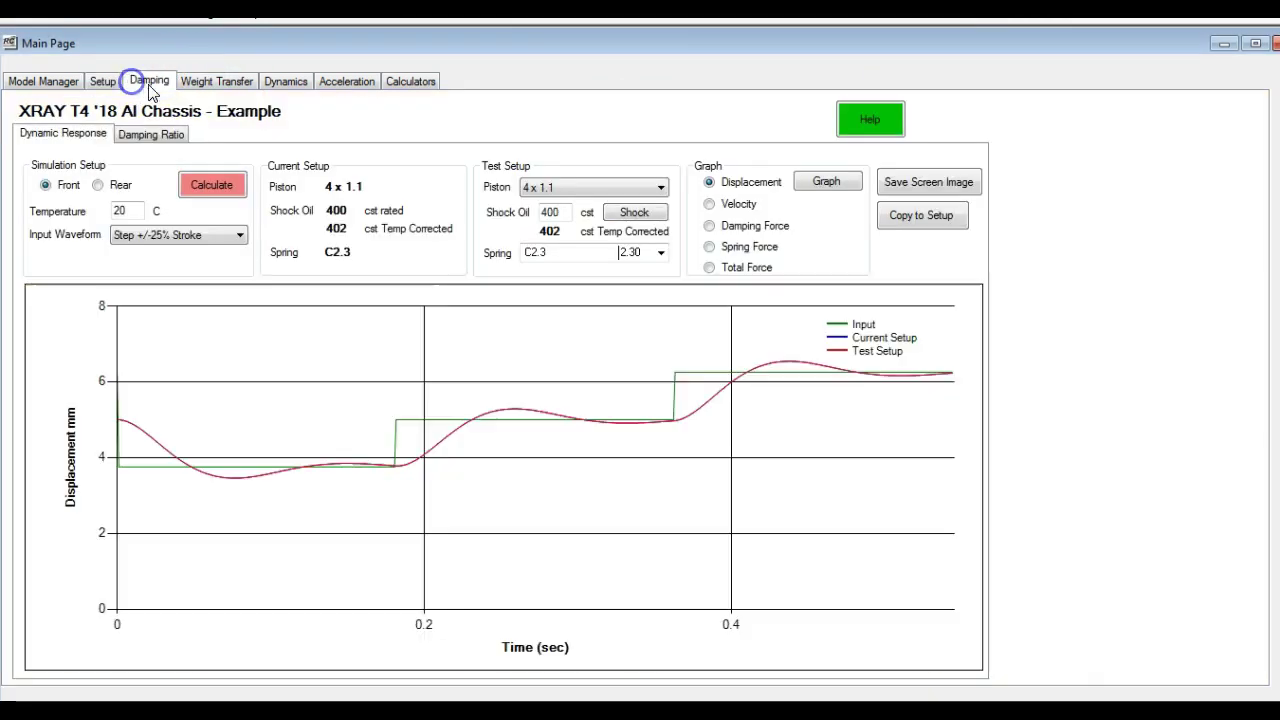
{"action": "left_click", "coordinate": [199, 86]}
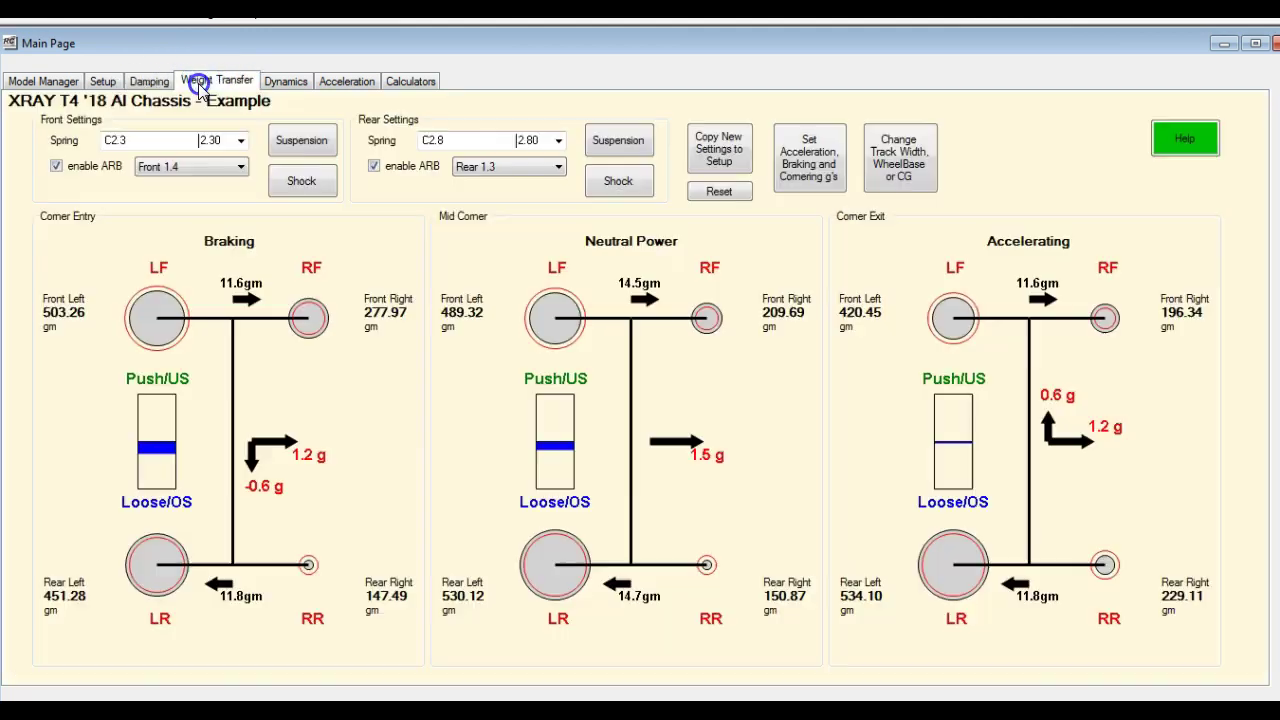
{"action": "left_click", "coordinate": [295, 85]}
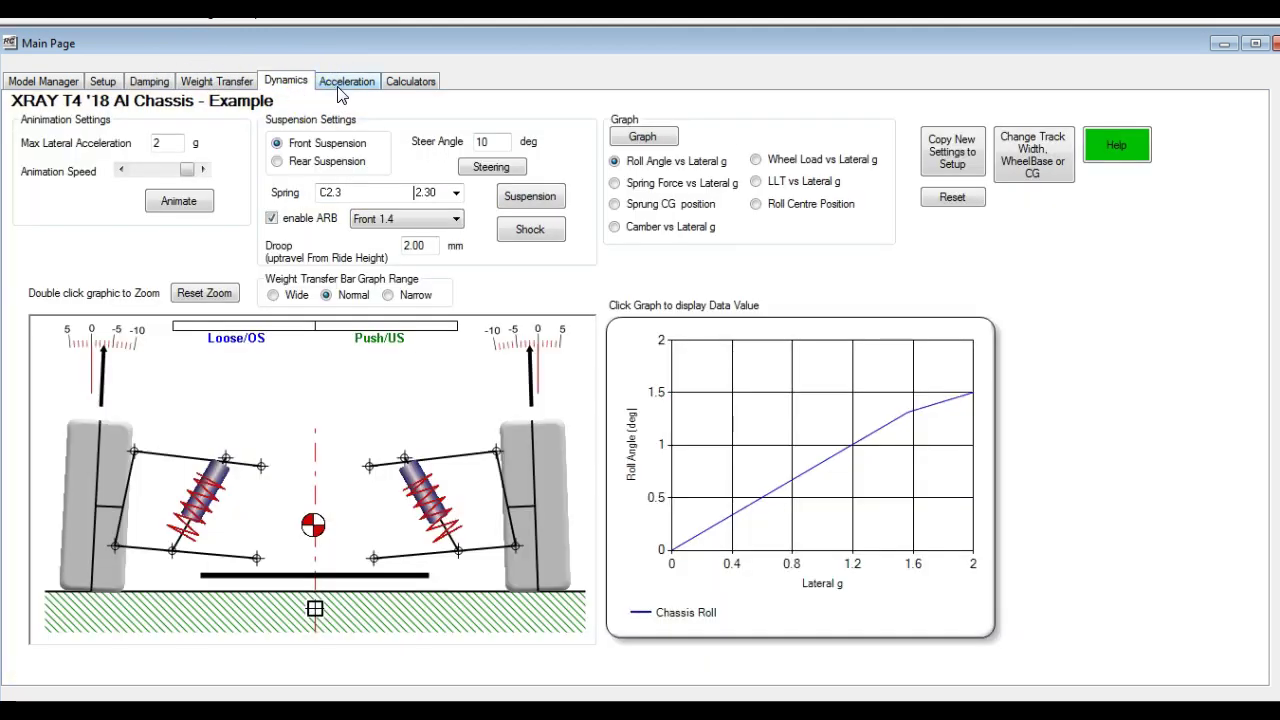
- In the acceleration simulation, enable automatic calculation and reduce Car 2's pinion gear to 36T
{"action": "left_click", "coordinate": [340, 88]}
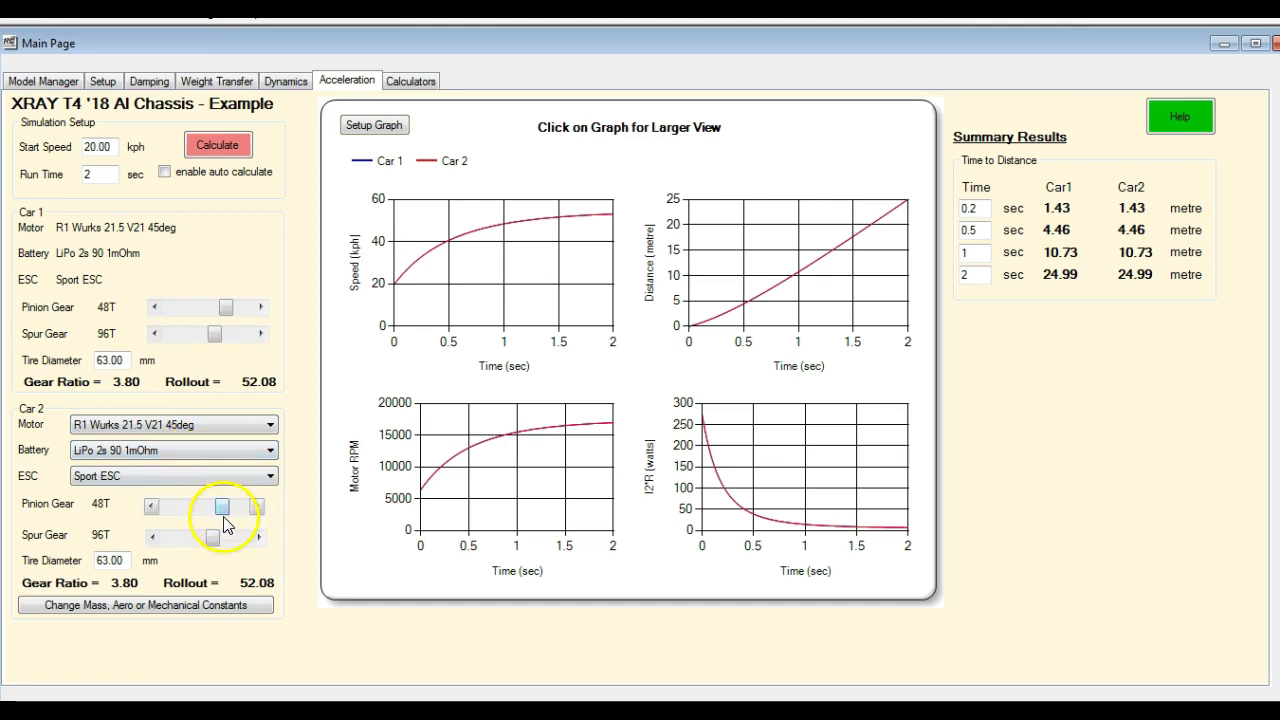
{"action": "left_click_drag", "start_coordinate": [222, 508], "coordinate": [216, 507]}
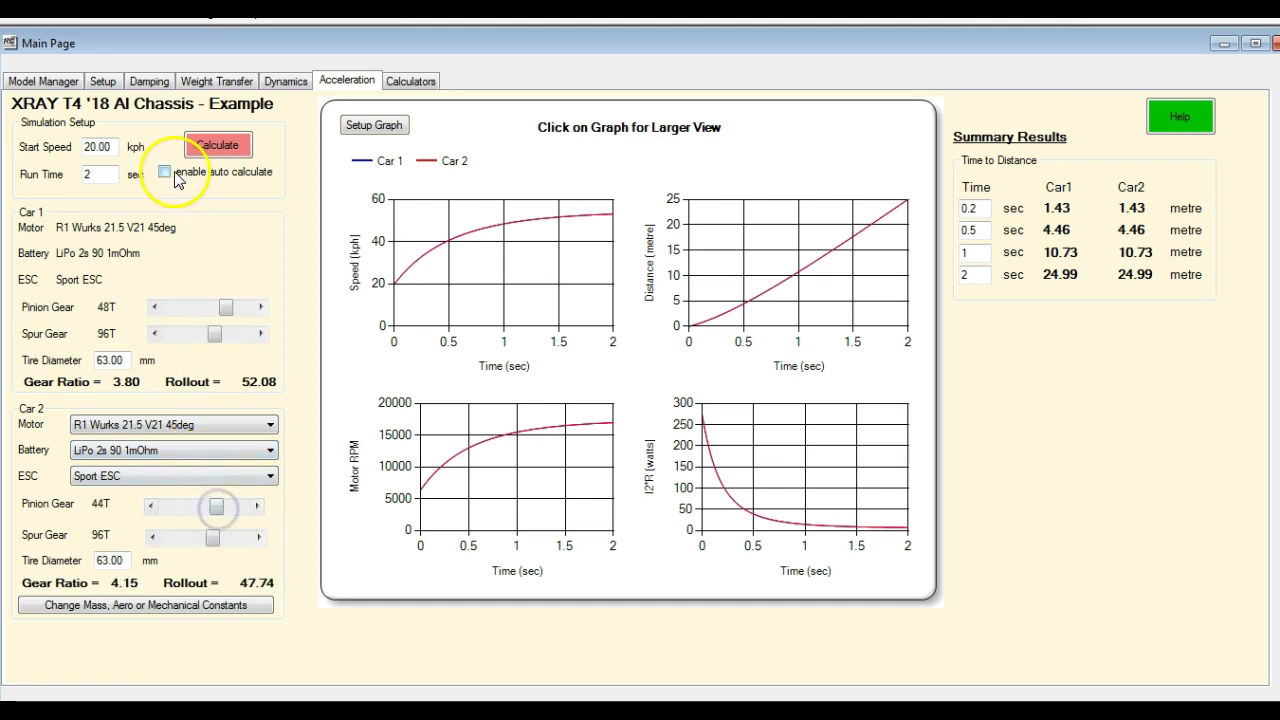
{"action": "left_click", "coordinate": [162, 172]}
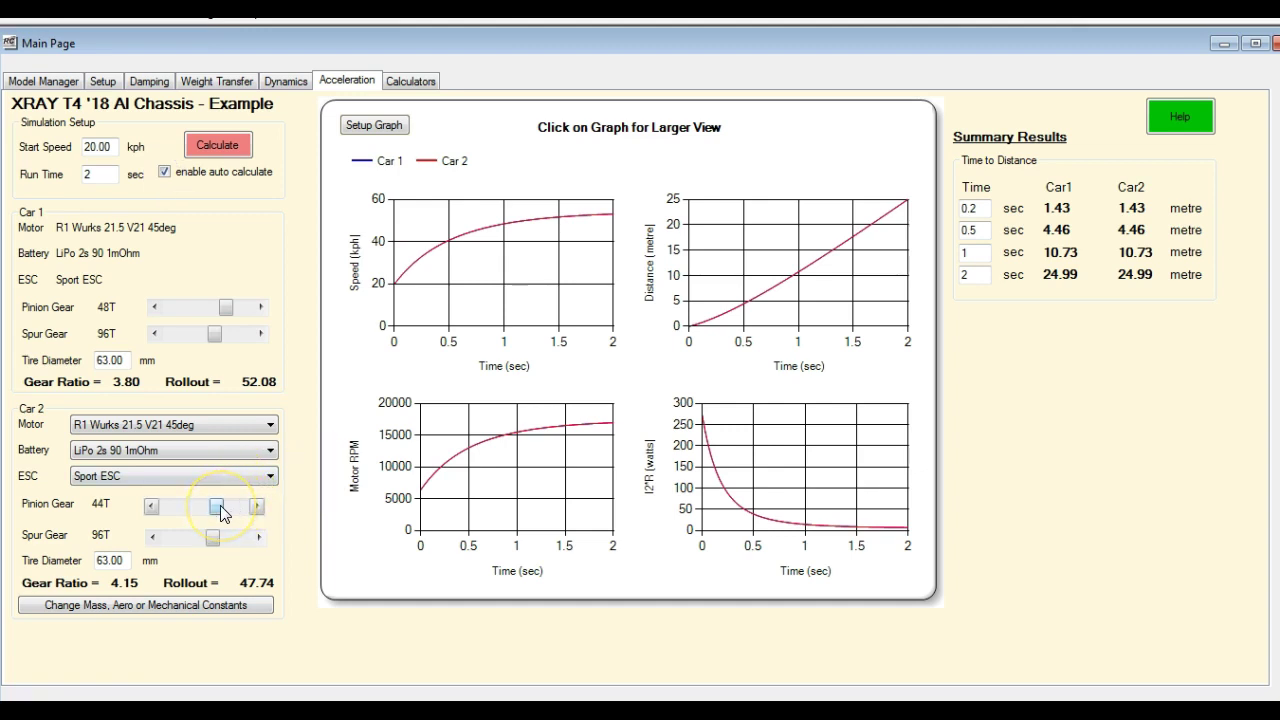
{"action": "left_click_drag", "start_coordinate": [220, 506], "coordinate": [210, 506]}
- Enlarge the I2*R graph and read both cars' values at 0.28 sec, comparing it with the speed graph
{"action": "left_click", "coordinate": [748, 513]}
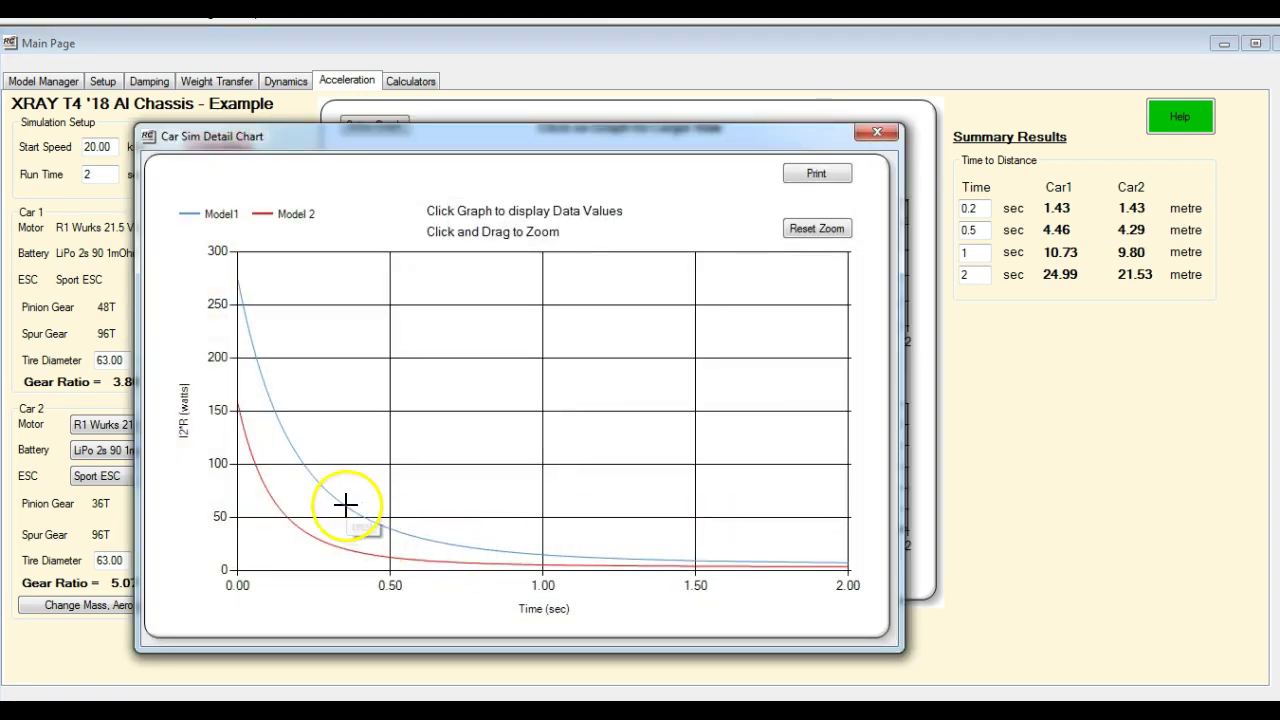
{"action": "left_click", "coordinate": [318, 488]}
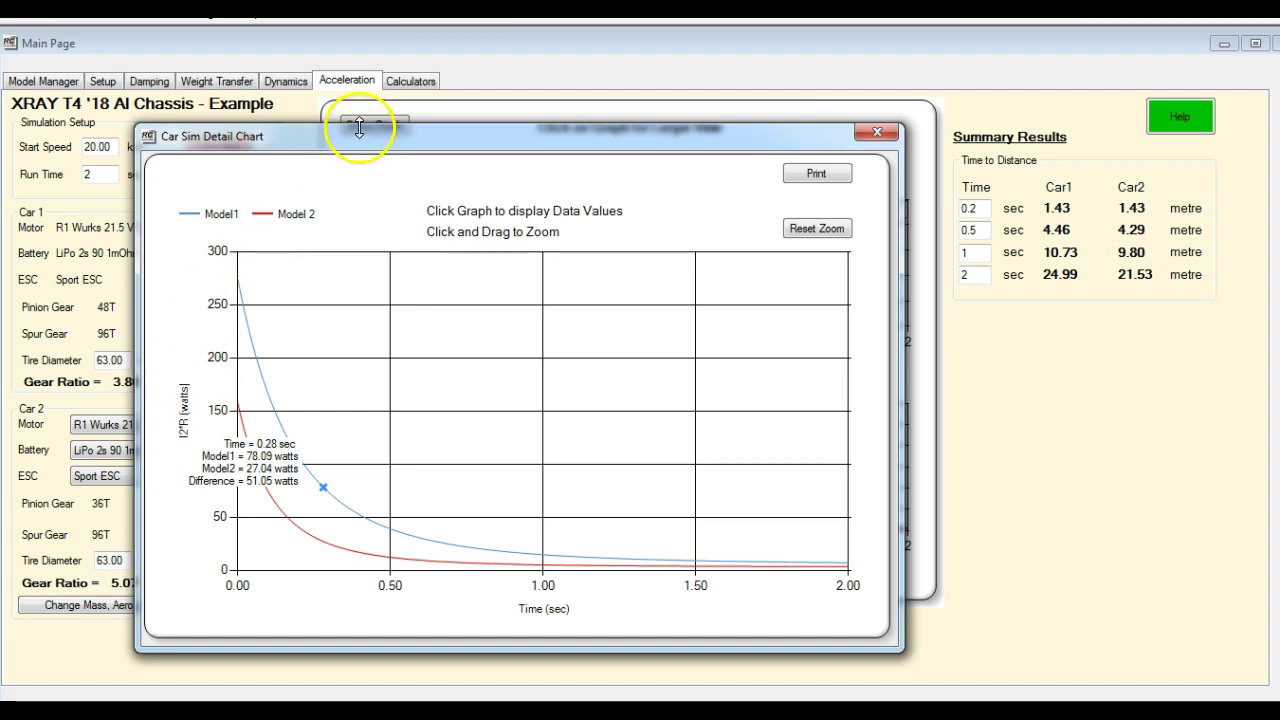
{"action": "left_click_drag", "start_coordinate": [357, 137], "coordinate": [846, 144]}
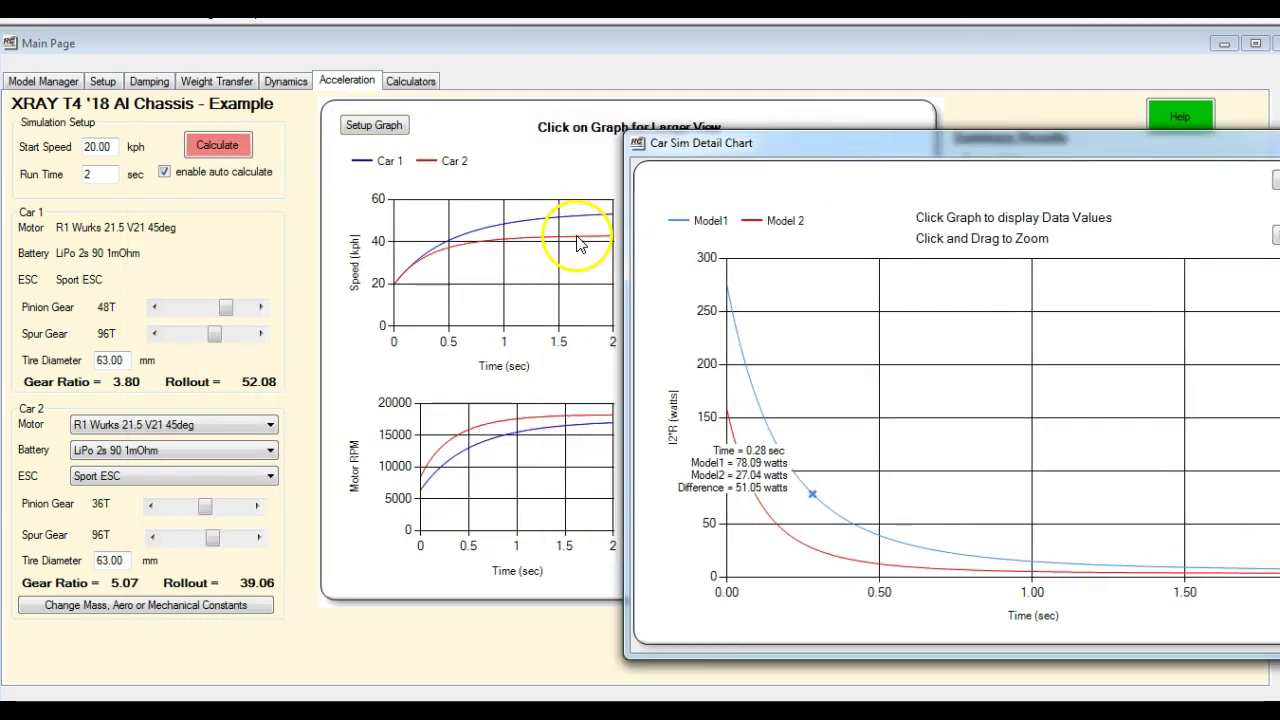
{"action": "left_click_drag", "start_coordinate": [893, 147], "coordinate": [695, 135]}
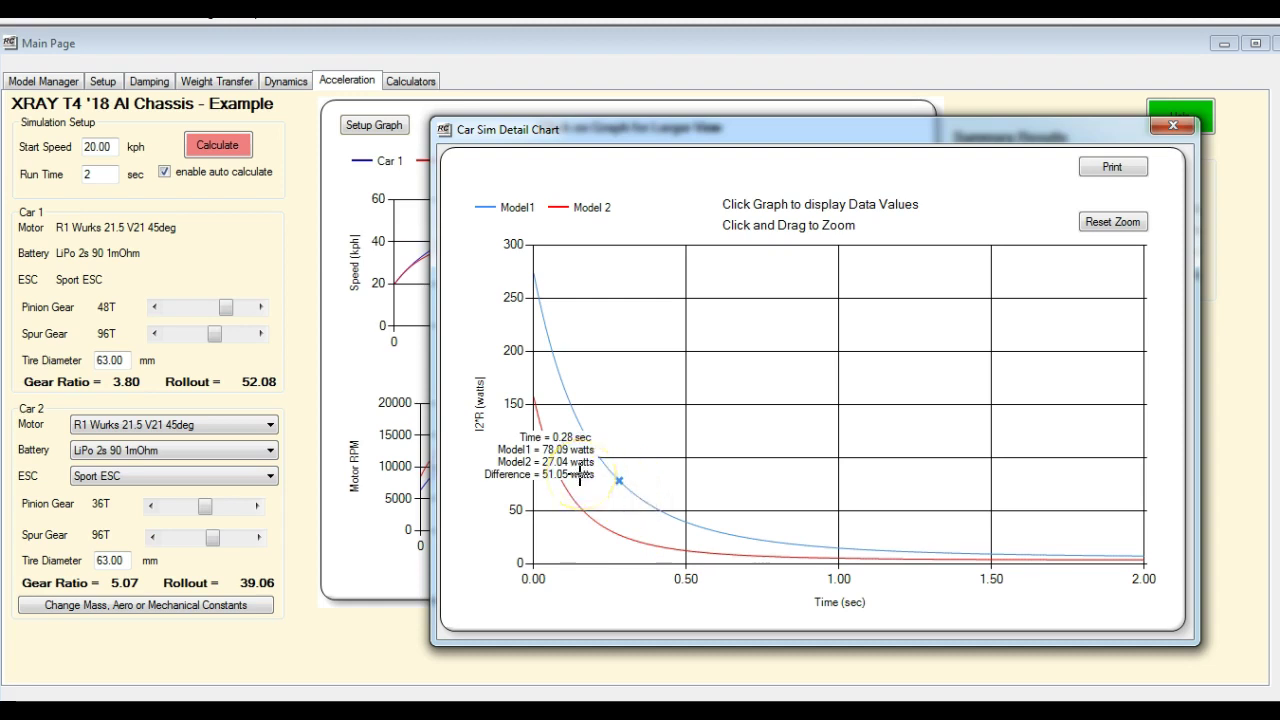
{"action": "left_click", "coordinate": [1173, 127]}
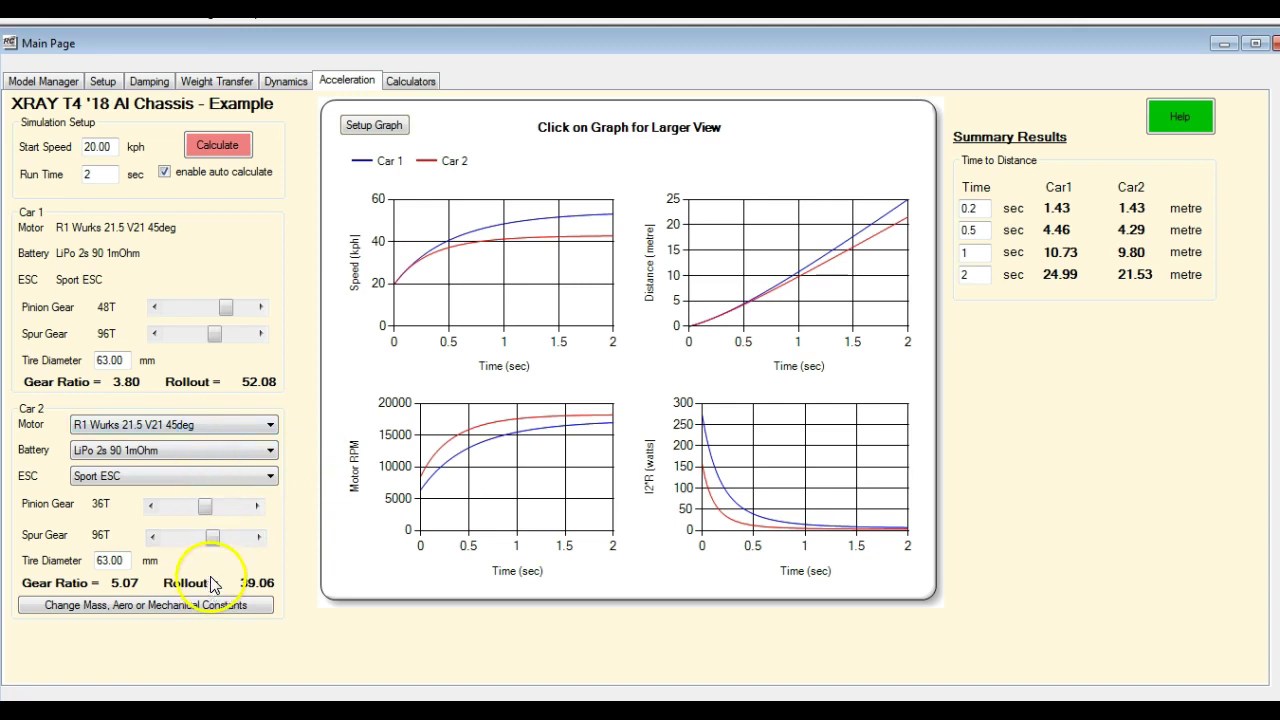
- Set Car 2's pinion gear to 53T and read the I2*R values on the enlarged graph at 0.50 sec
{"action": "left_click_drag", "start_coordinate": [206, 506], "coordinate": [229, 513]}
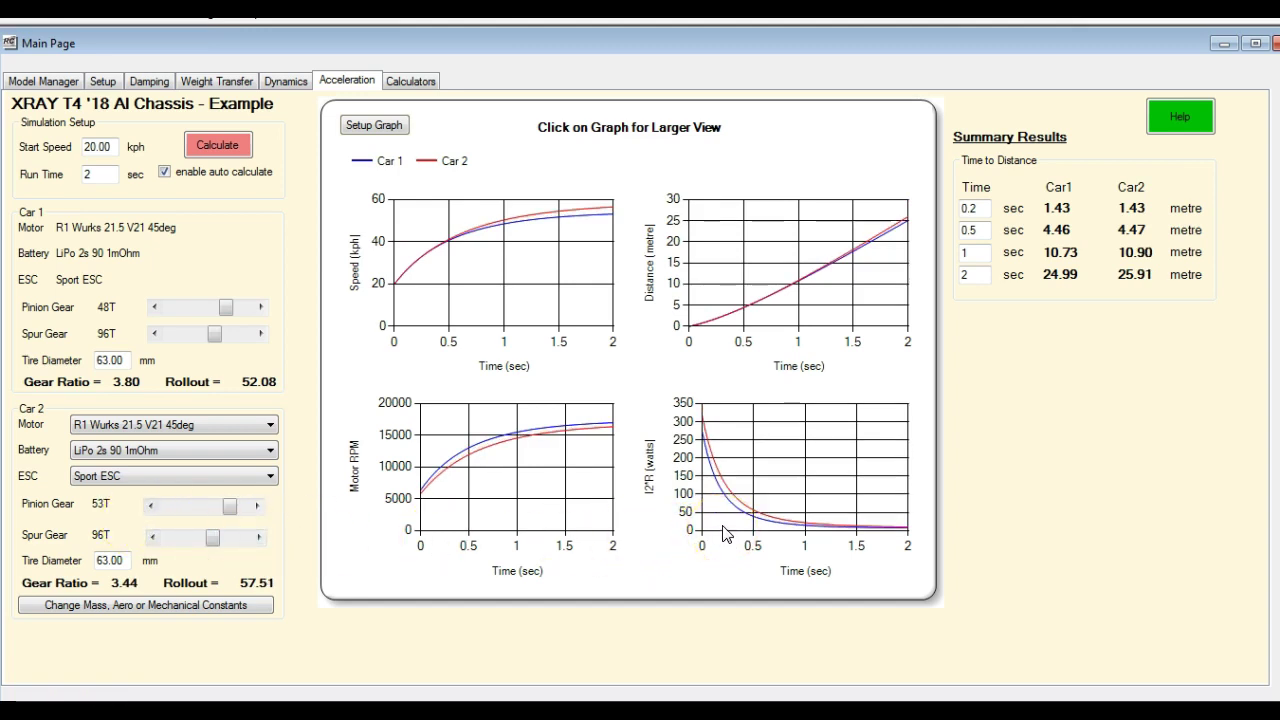
{"action": "left_click", "coordinate": [773, 528]}
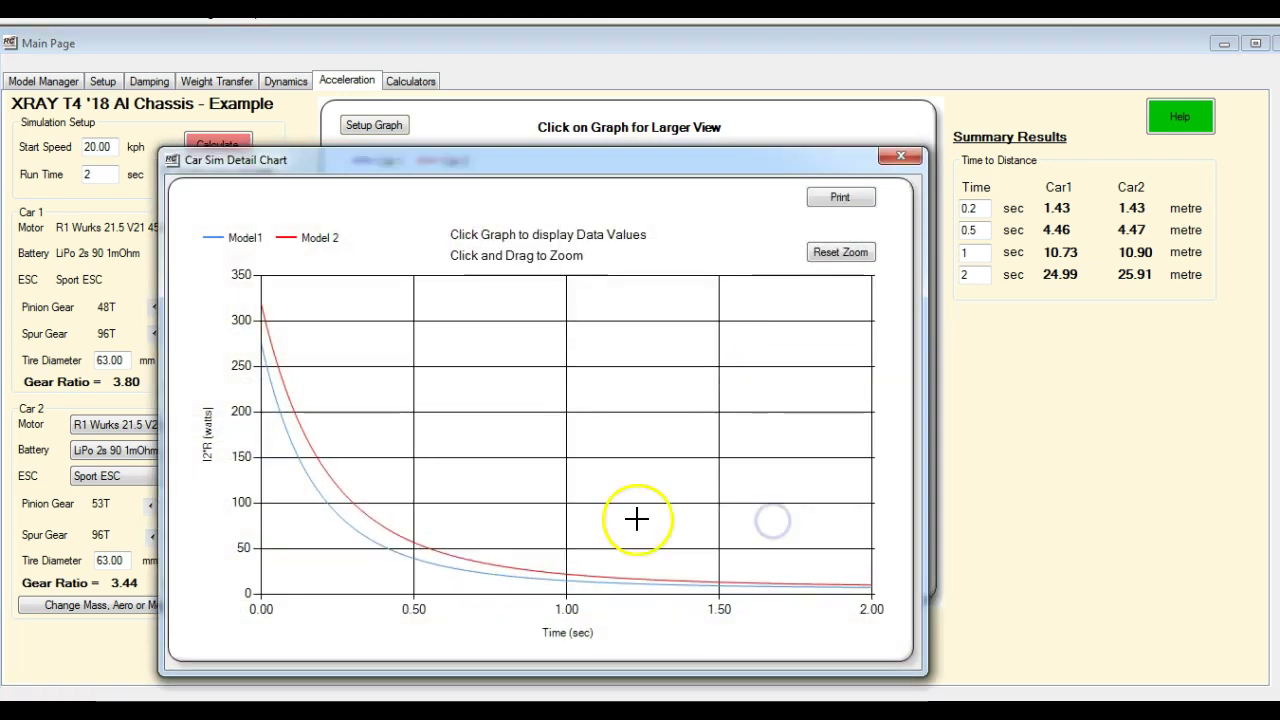
{"action": "left_click", "coordinate": [412, 541]}
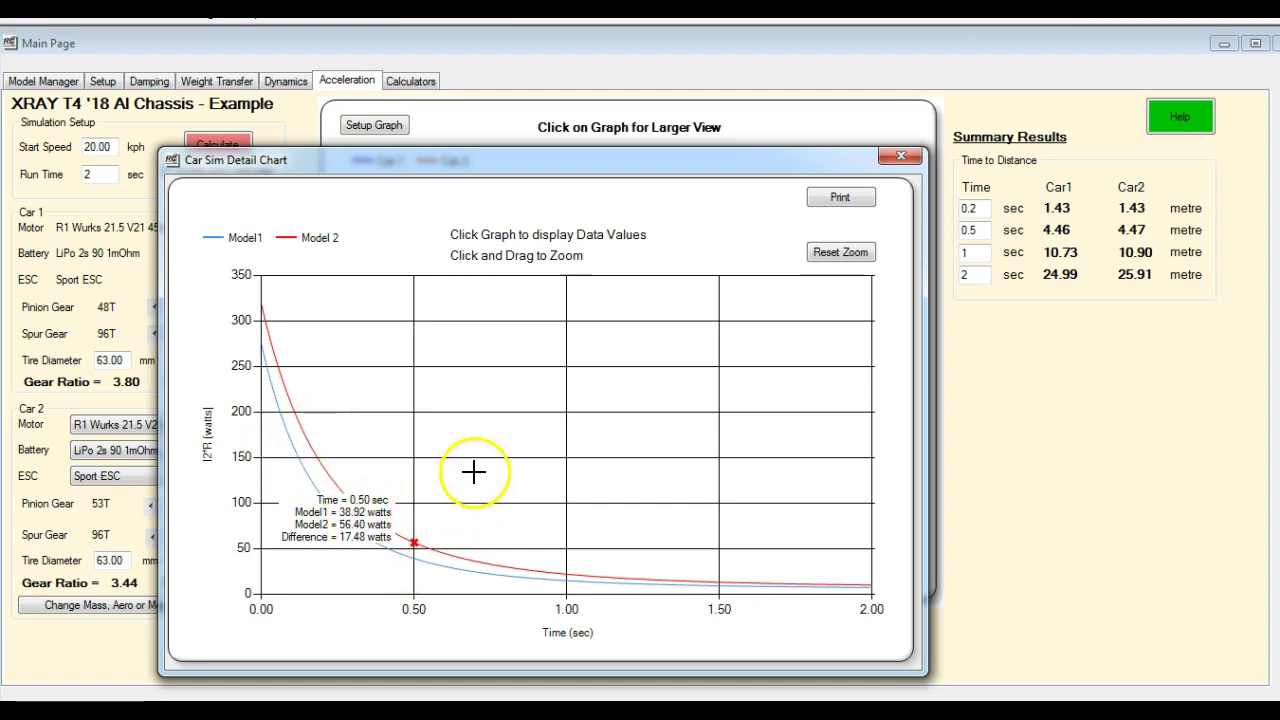
{"action": "left_click", "coordinate": [902, 158]}
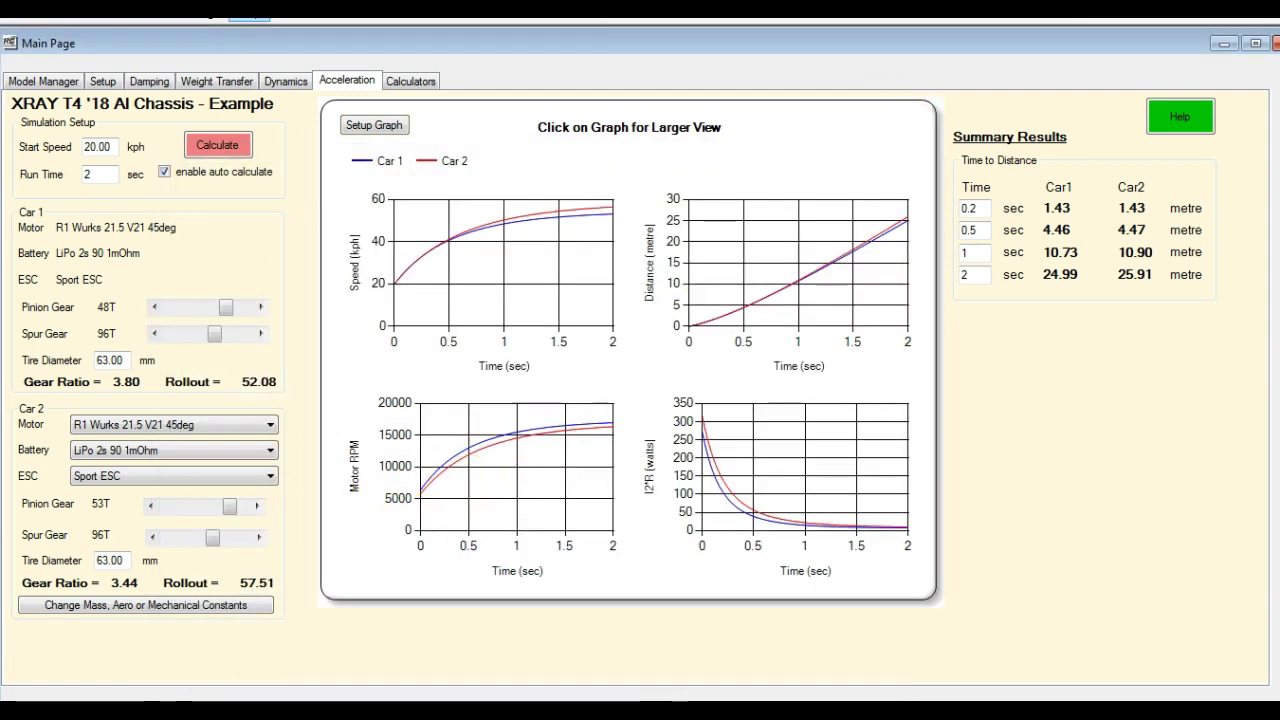
- Look over the available calculators and examine the inputs of the Ball Stud Calculator
{"action": "left_click", "coordinate": [405, 81]}
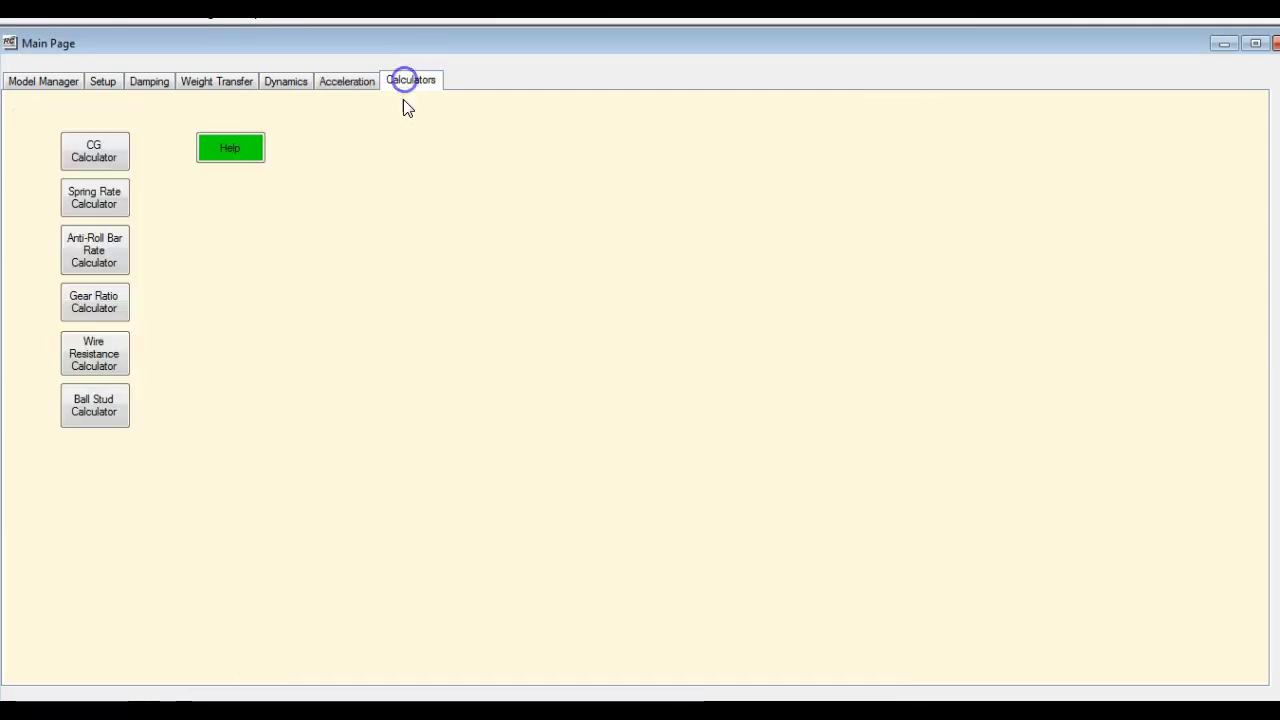
{"action": "left_click", "coordinate": [96, 405]}
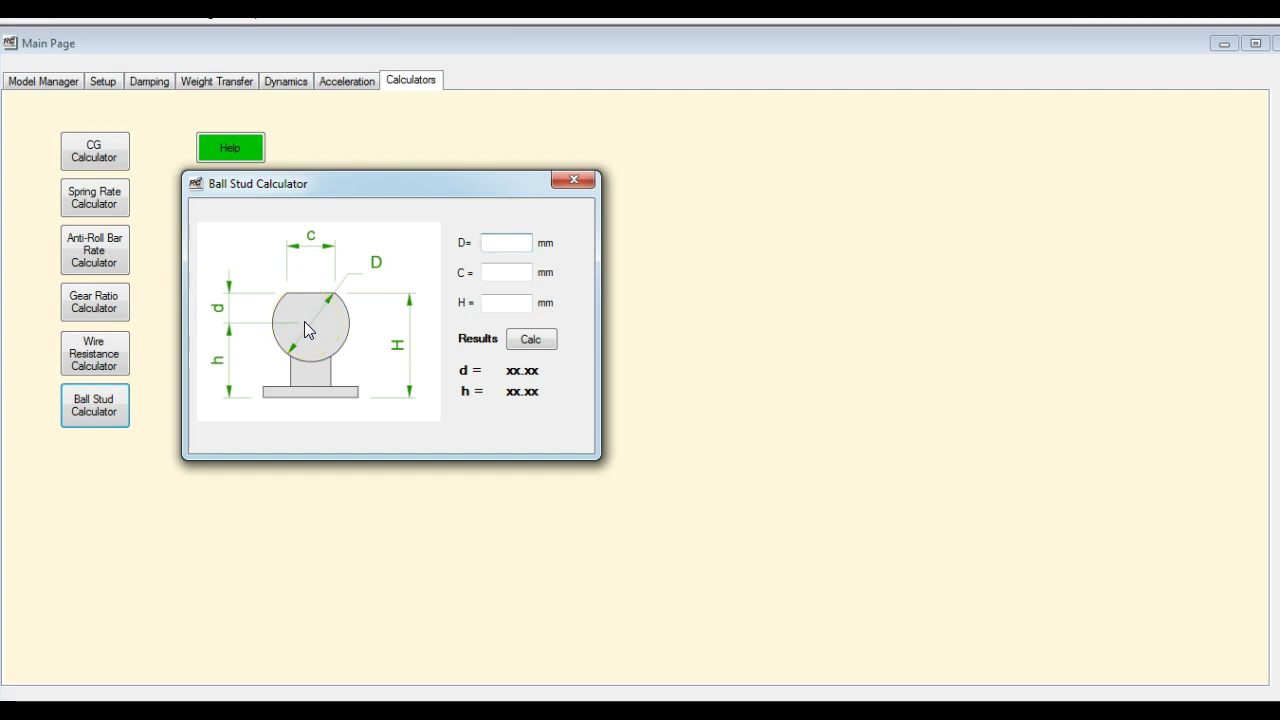
{"action": "left_click", "coordinate": [568, 182]}
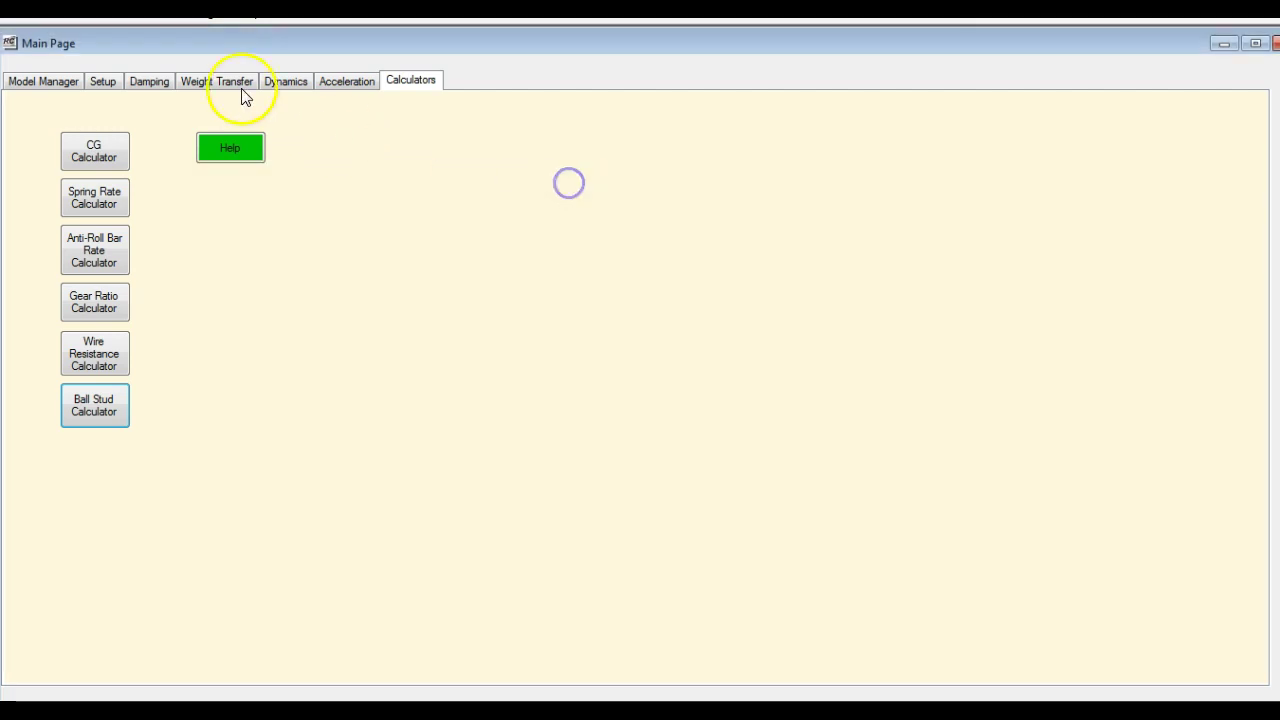
- Open the chassis data of the XRAY T4 '18 Al Chassis car from its model overview
{"action": "left_click", "coordinate": [35, 80]}
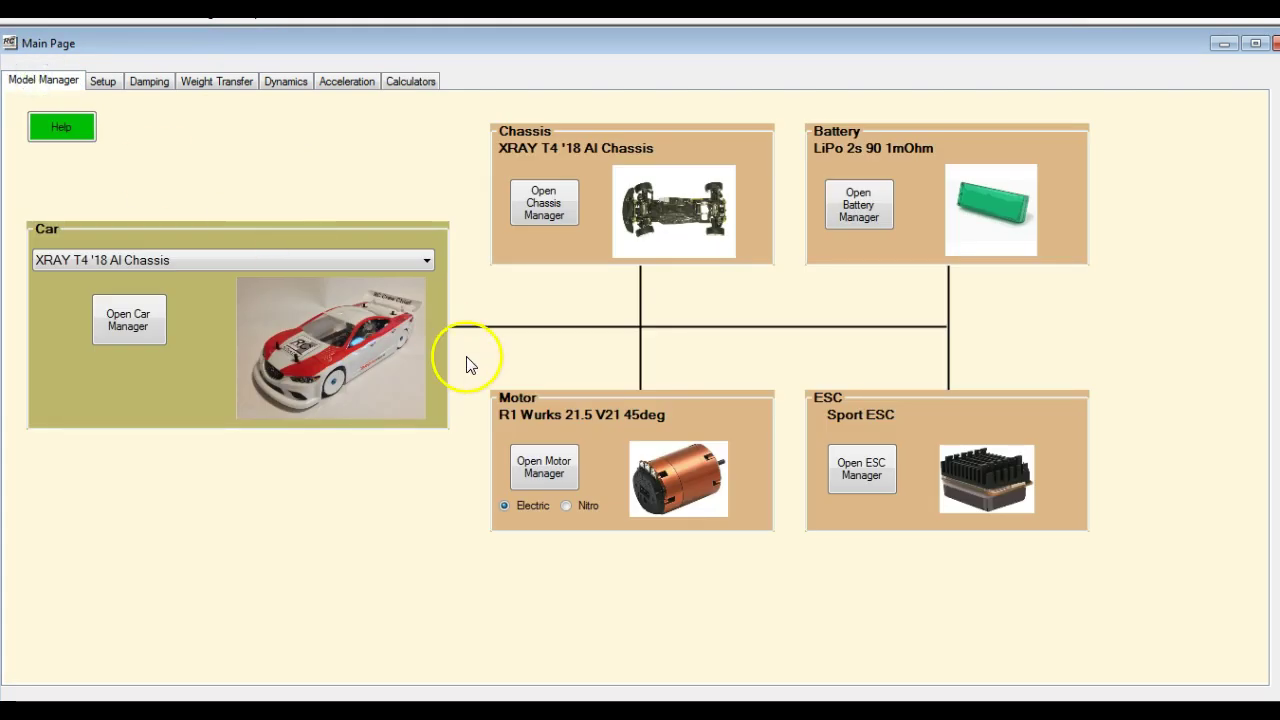
{"action": "left_click", "coordinate": [540, 203]}
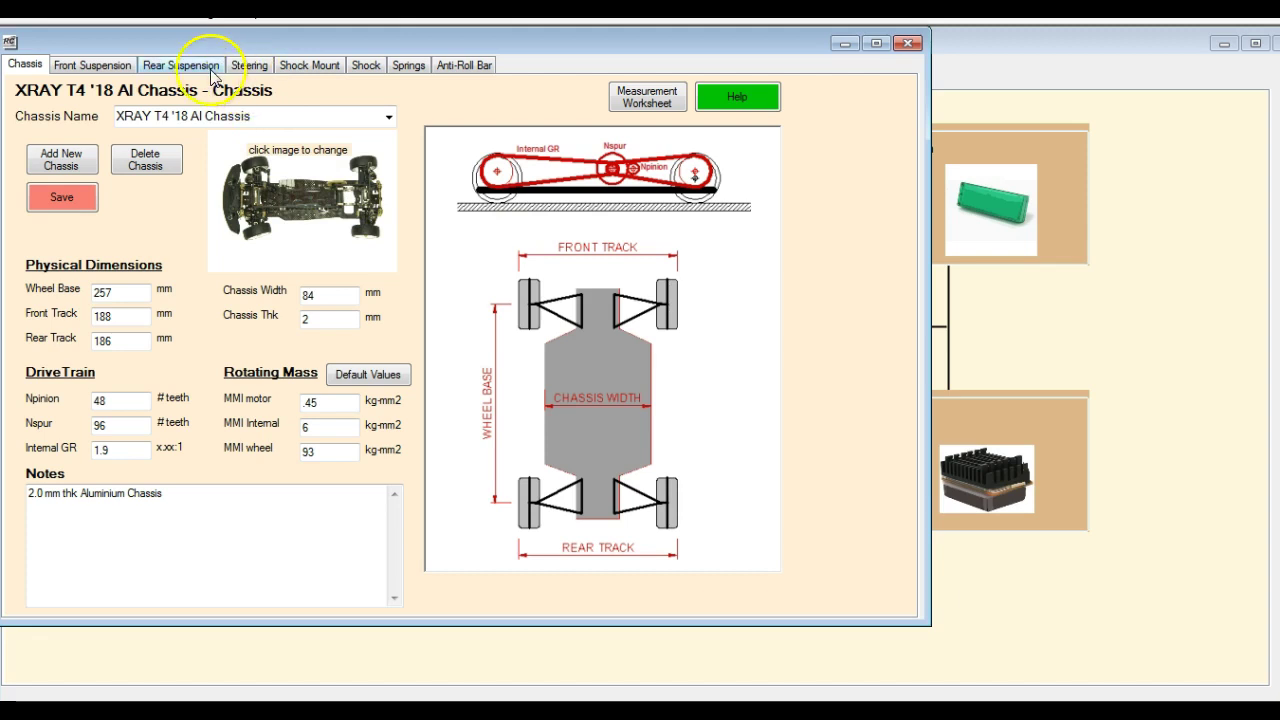
- Examine the front suspension's inner camber link positions from P2 .5mm to P2 2mm, and close the chassis data
{"action": "left_click", "coordinate": [100, 62]}
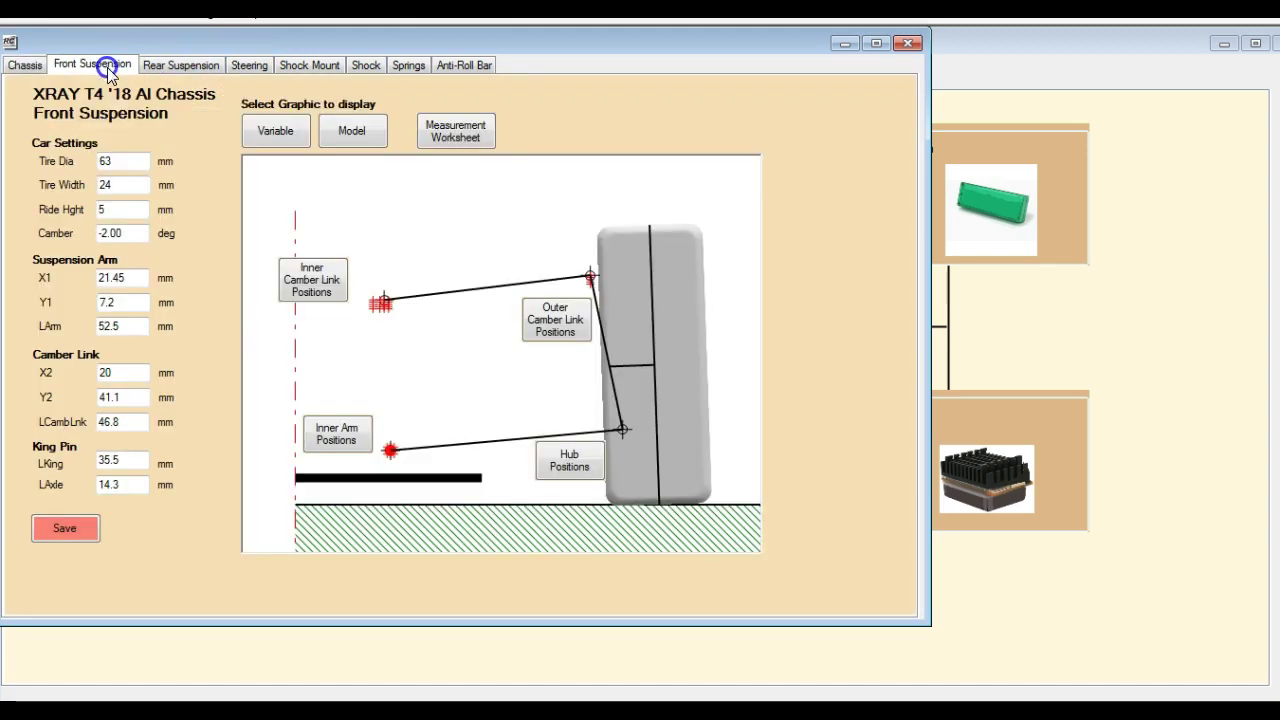
{"action": "left_click", "coordinate": [314, 284]}
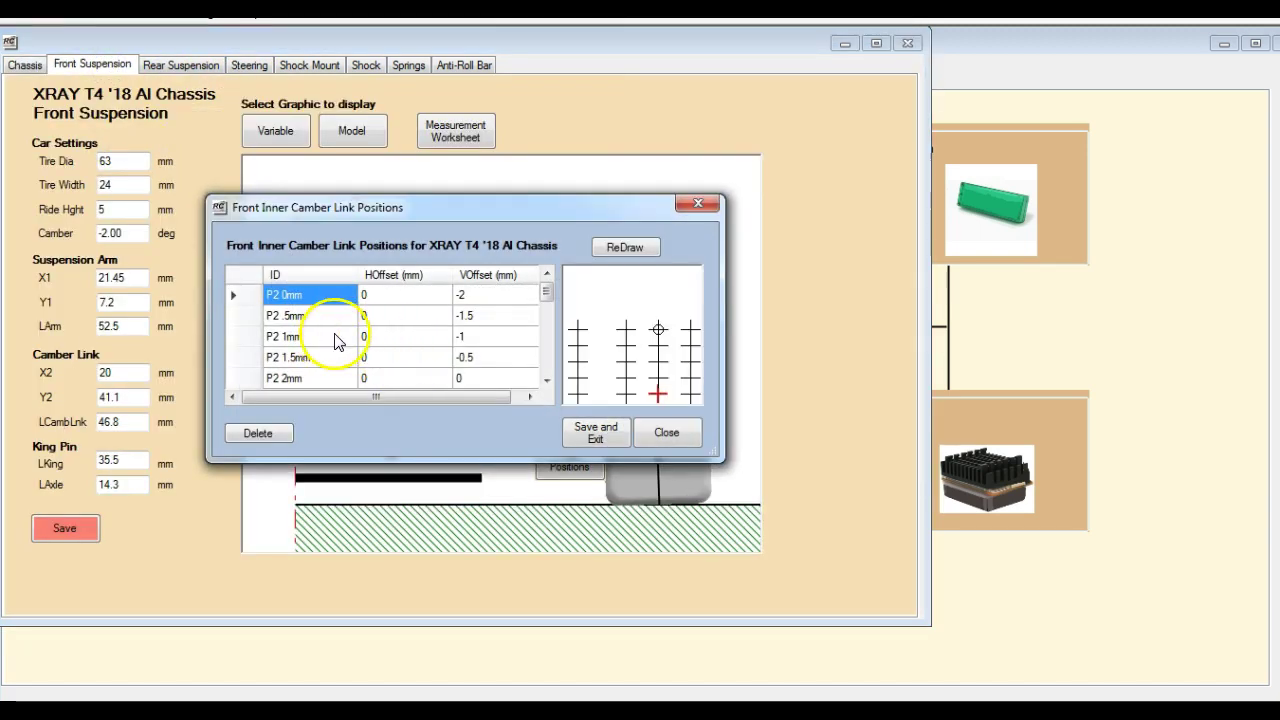
{"action": "left_click", "coordinate": [312, 337]}
{"action": "left_click", "coordinate": [309, 358]}
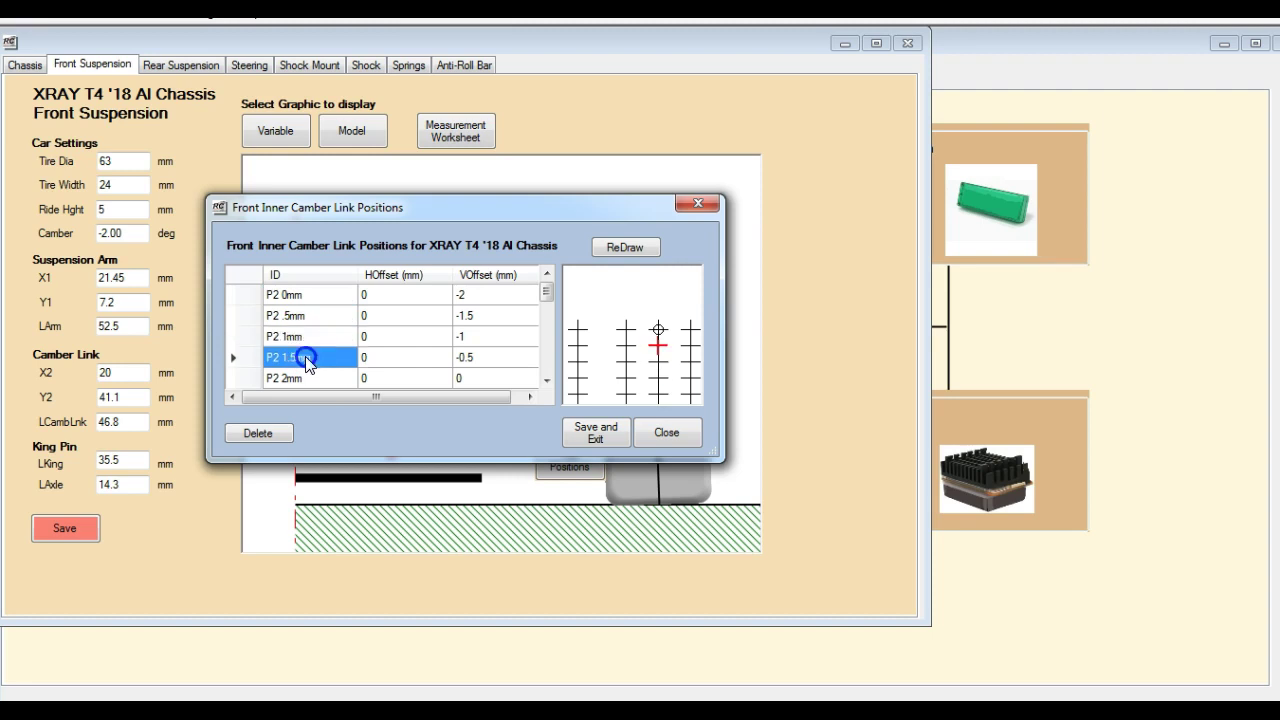
{"action": "left_click", "coordinate": [287, 337]}
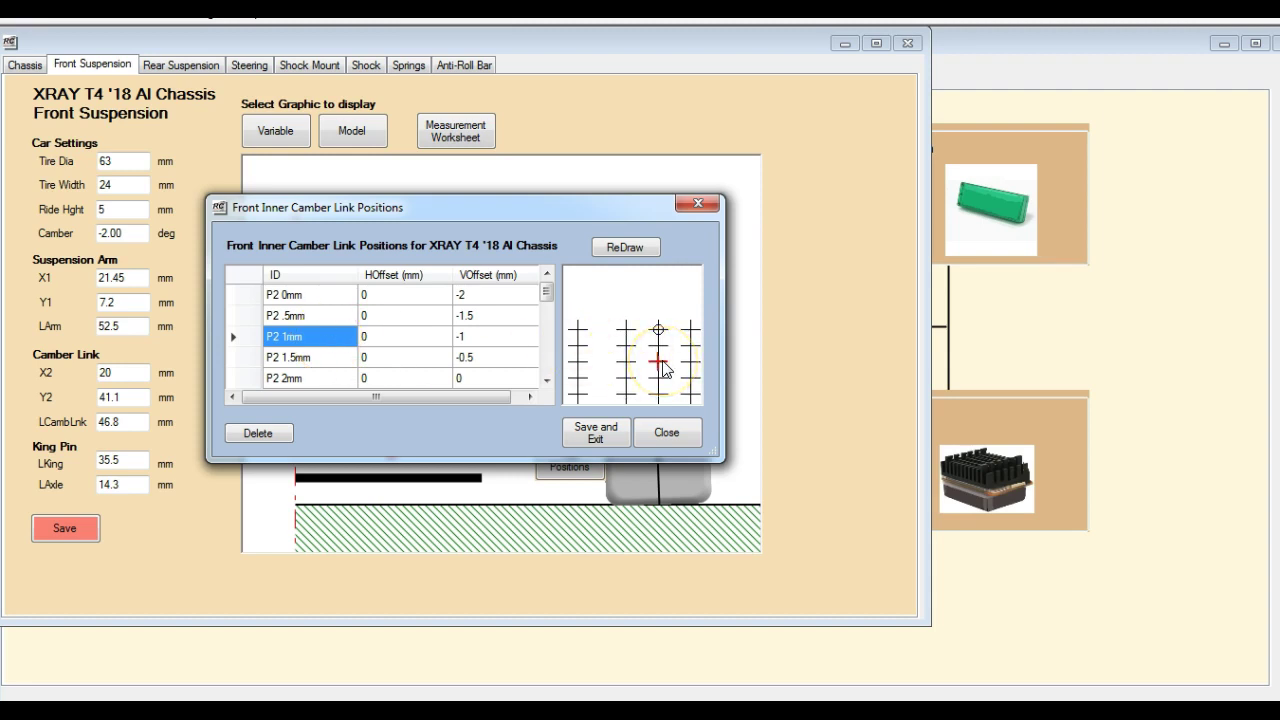
{"action": "left_click", "coordinate": [312, 317]}
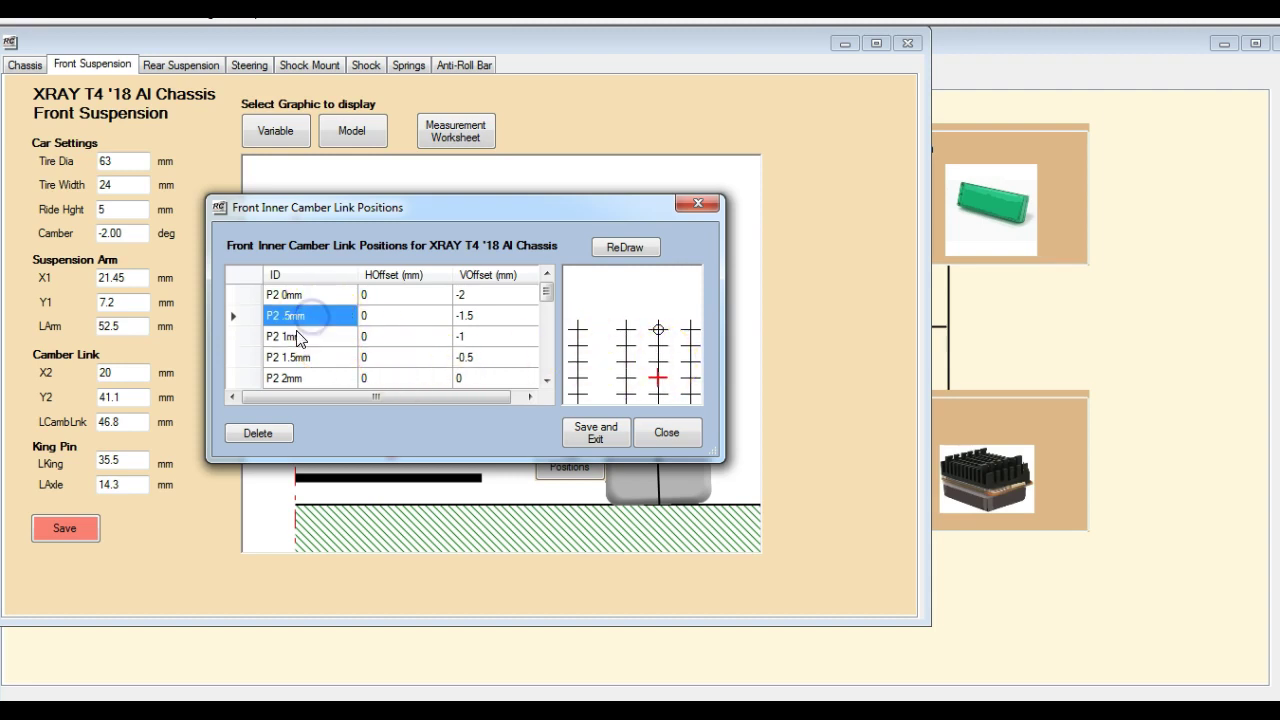
{"action": "left_click", "coordinate": [296, 358]}
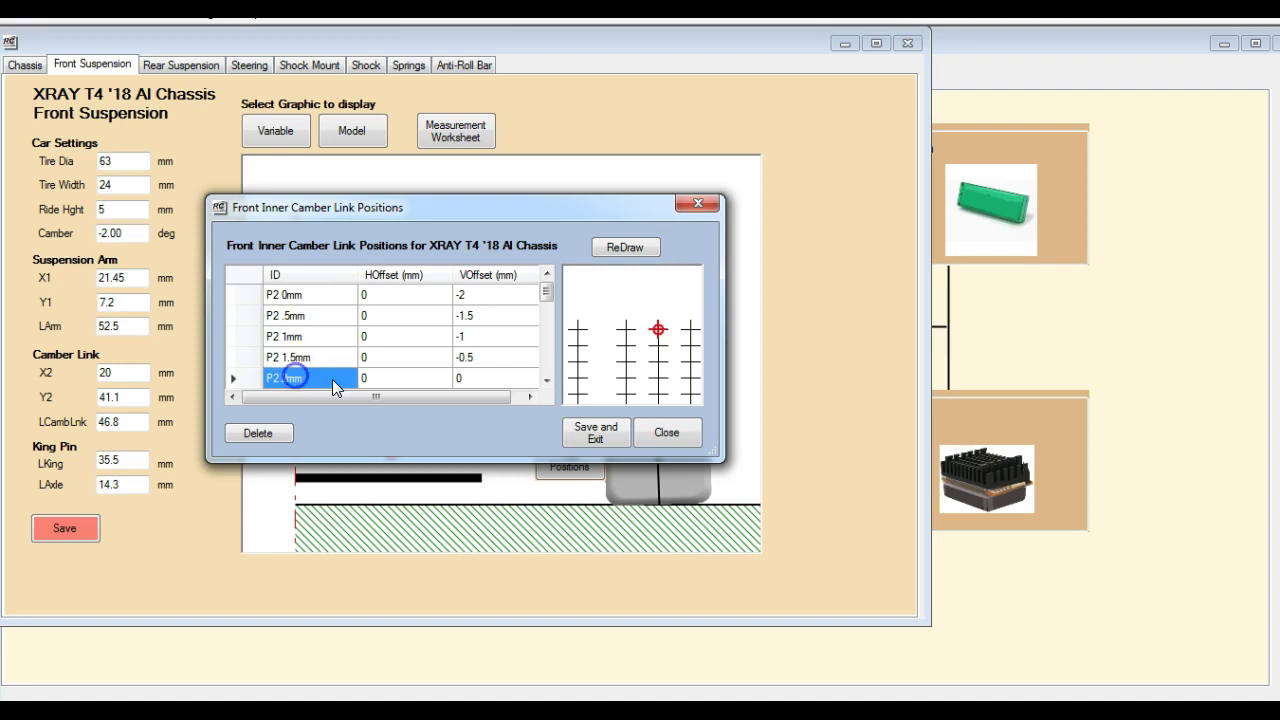
{"action": "left_click", "coordinate": [704, 203]}
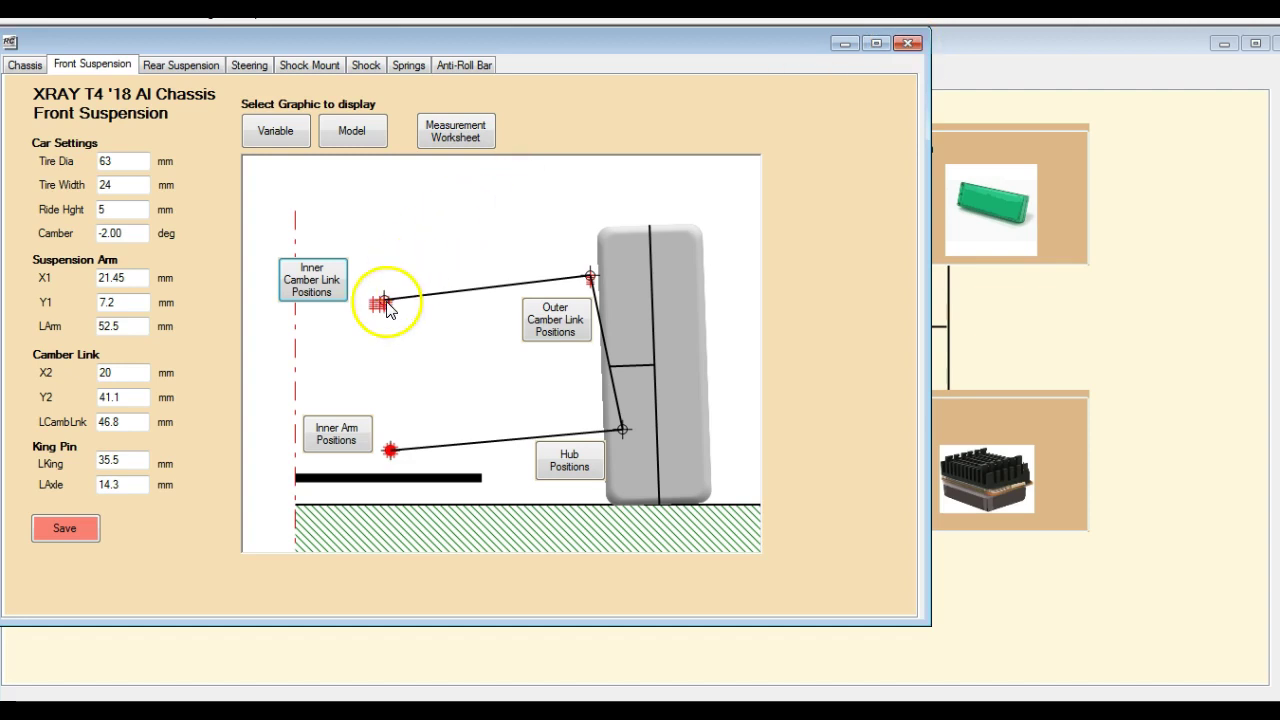
{"action": "left_click", "coordinate": [906, 44]}
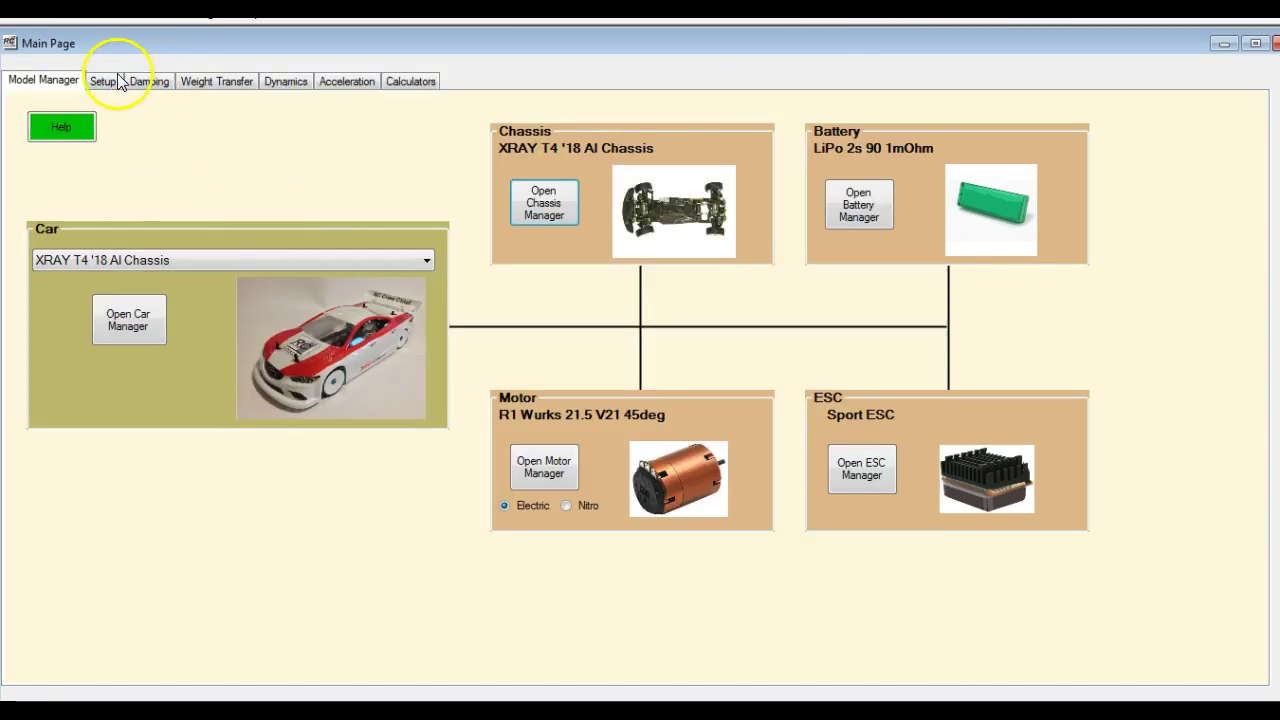
- Open the motor's dyno analysis and load the Arduino dyno files TSR V2.0 17.5 44deg Run1.csv and TSR V2.0 17.5 52deg Run1.csv for comparison
{"action": "left_click", "coordinate": [532, 473]}
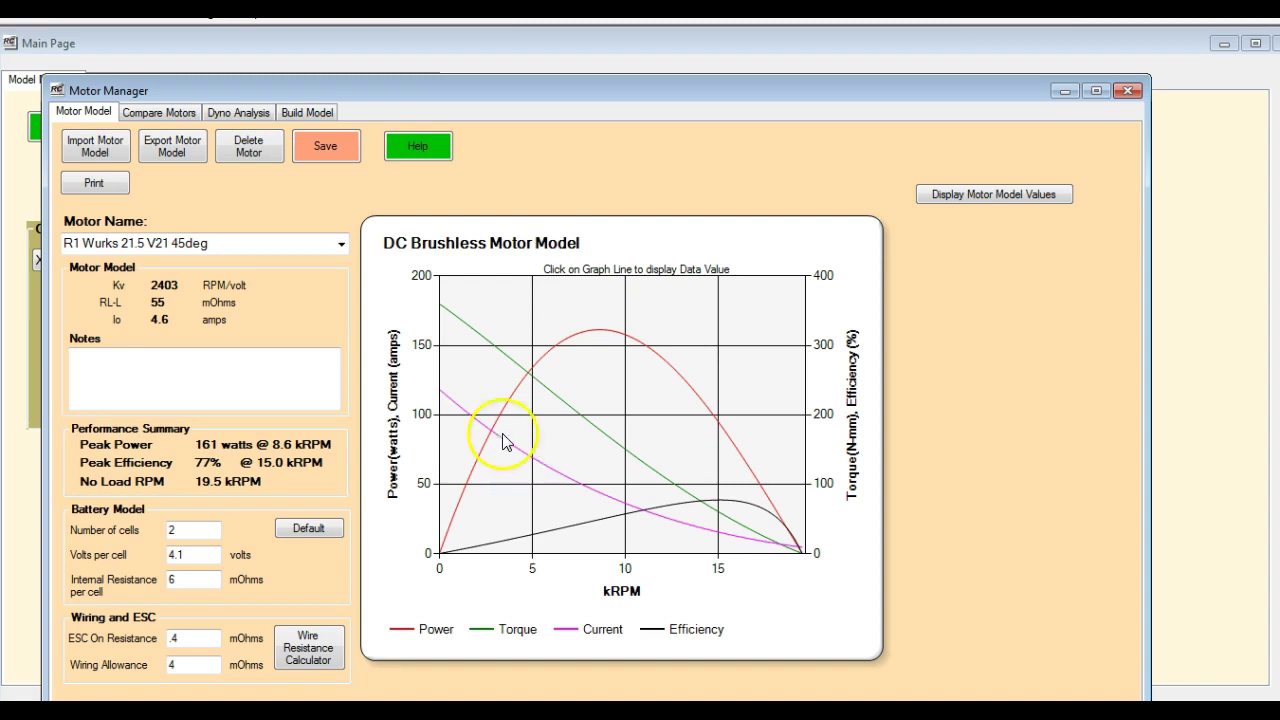
{"action": "left_click", "coordinate": [236, 116]}
{"action": "left_click", "coordinate": [238, 258]}
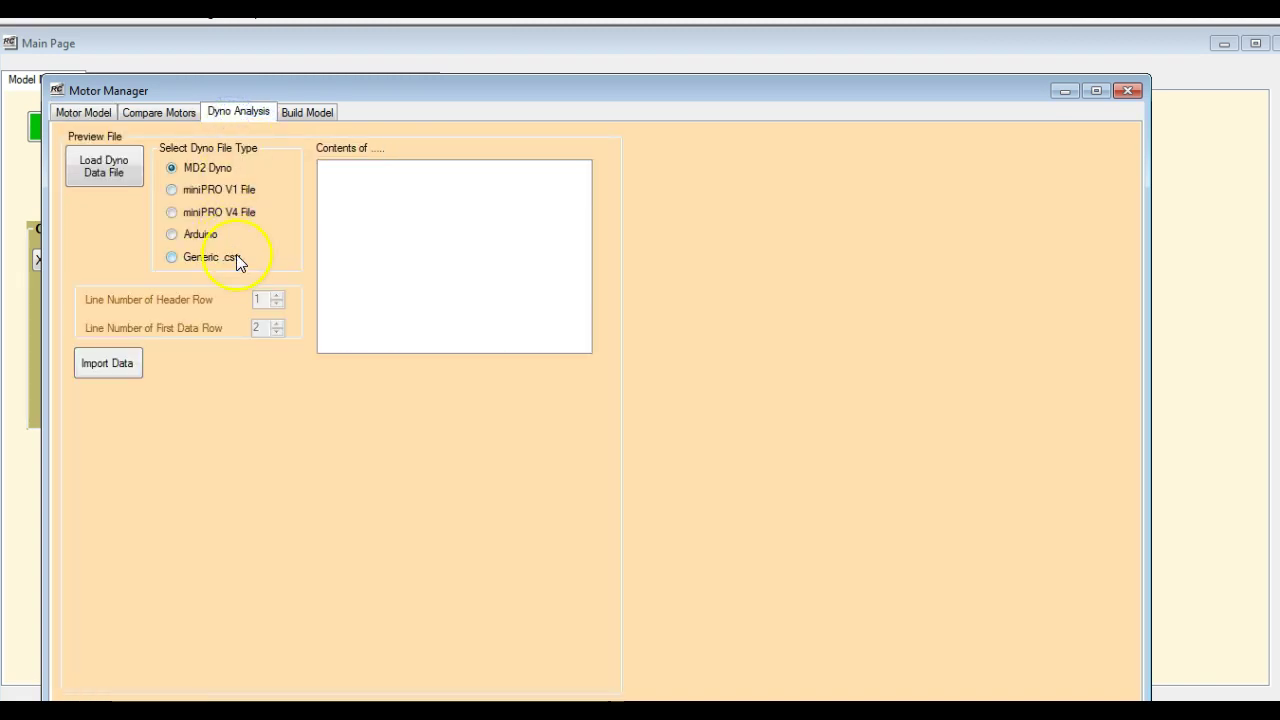
{"action": "left_click", "coordinate": [113, 177]}
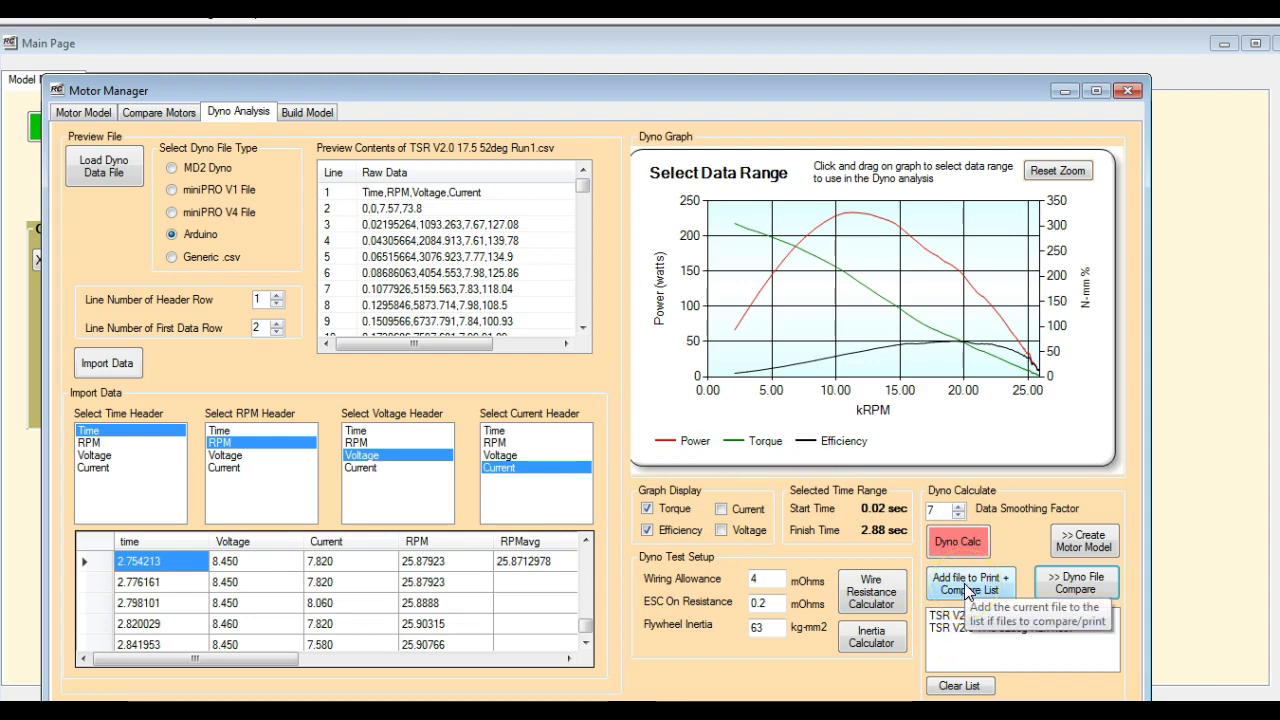
- Open the dyno file comparison and graph the power of the 52deg run together with the 44deg run
{"action": "left_click", "coordinate": [1084, 590]}
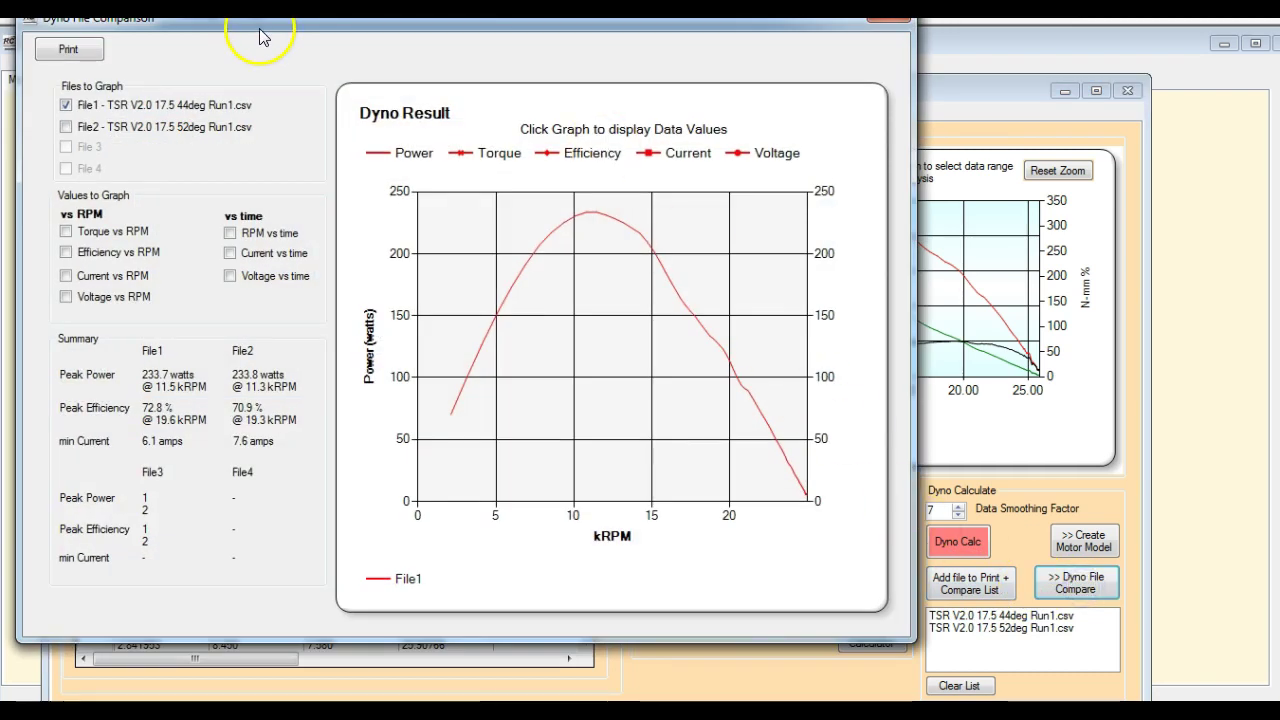
{"action": "left_click_drag", "start_coordinate": [260, 35], "coordinate": [443, 63]}
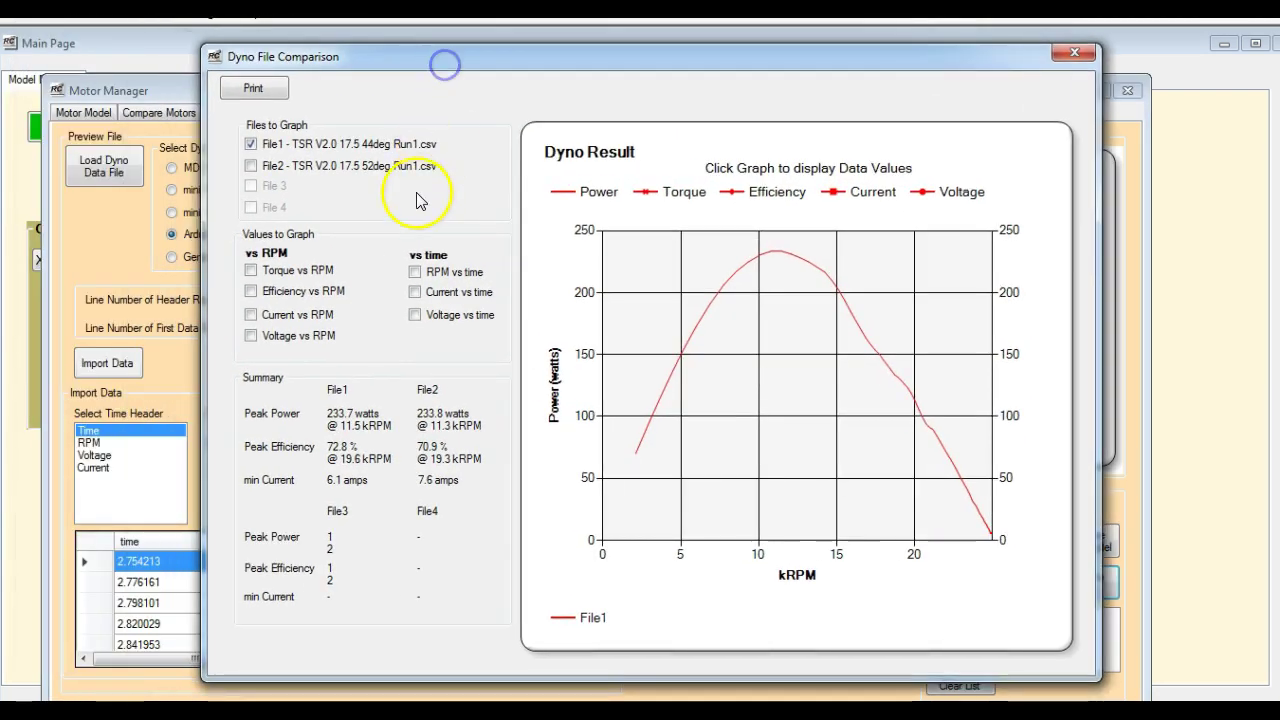
{"action": "left_click", "coordinate": [251, 166]}
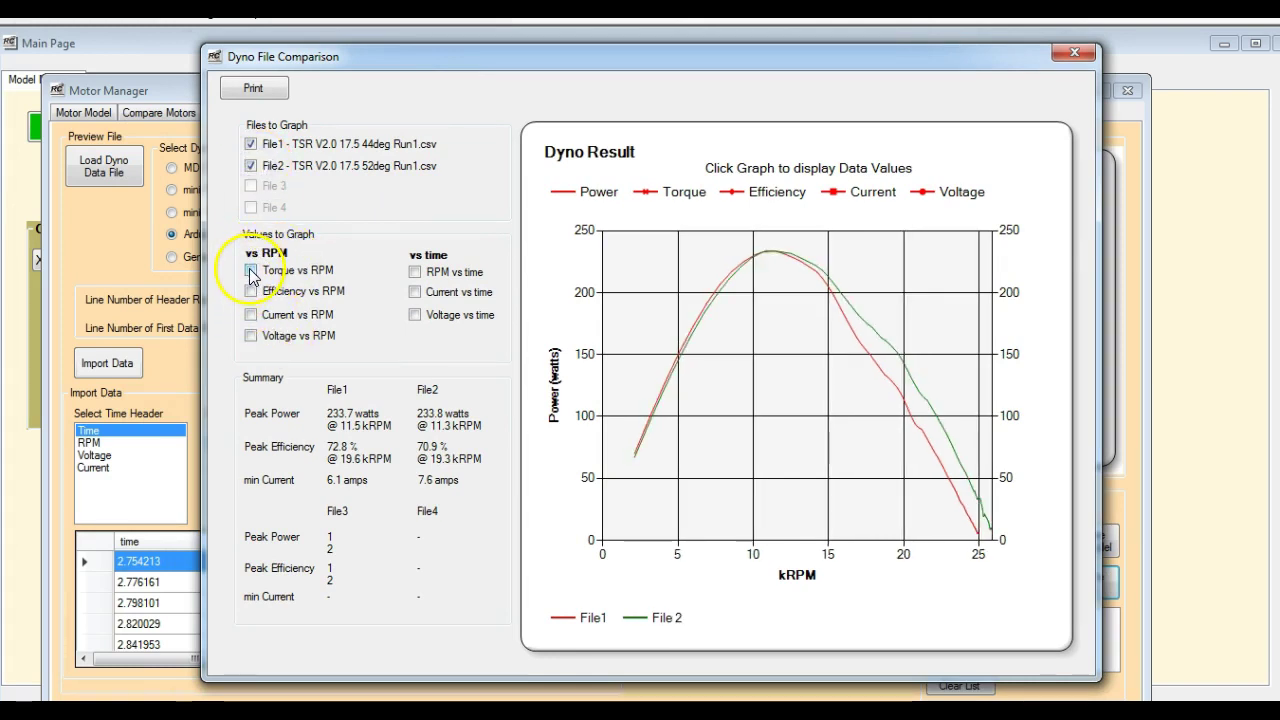
- Add torque, efficiency, current and voltage vs RPM to the comparison graph of both dyno runs
{"action": "left_click", "coordinate": [251, 270]}
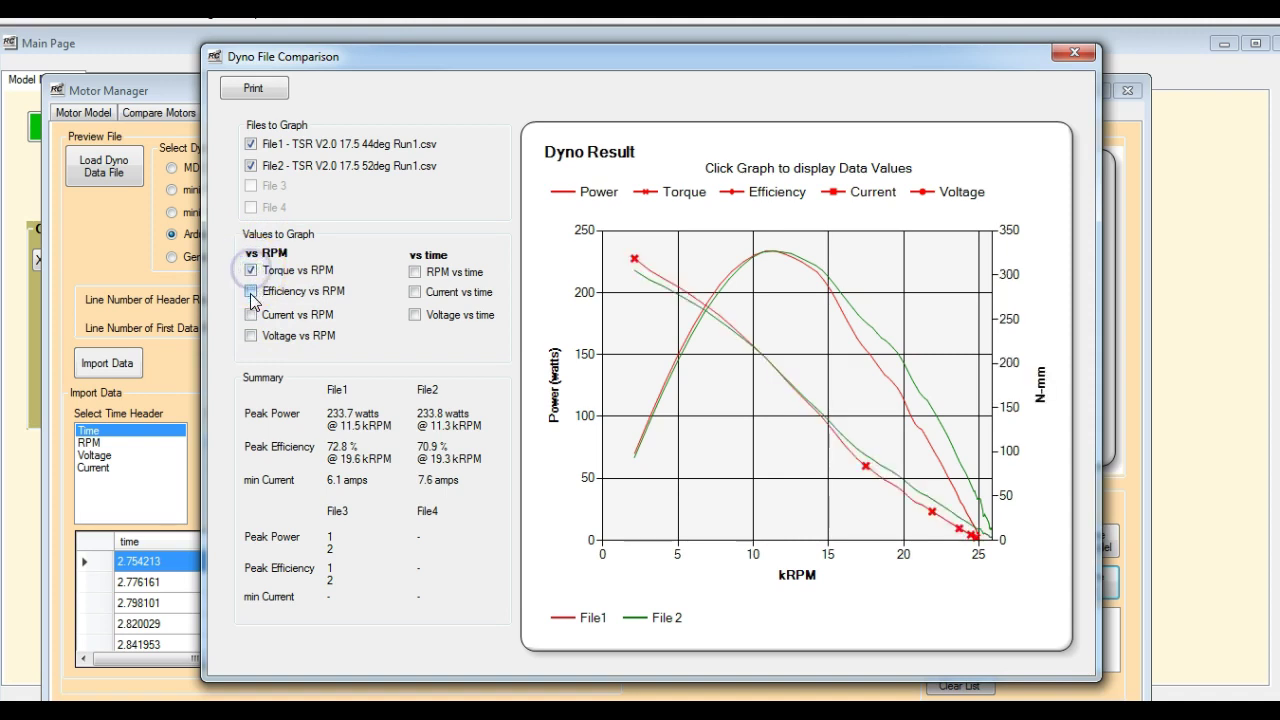
{"action": "left_click", "coordinate": [251, 291]}
{"action": "left_click", "coordinate": [251, 314]}
{"action": "left_click", "coordinate": [251, 336]}
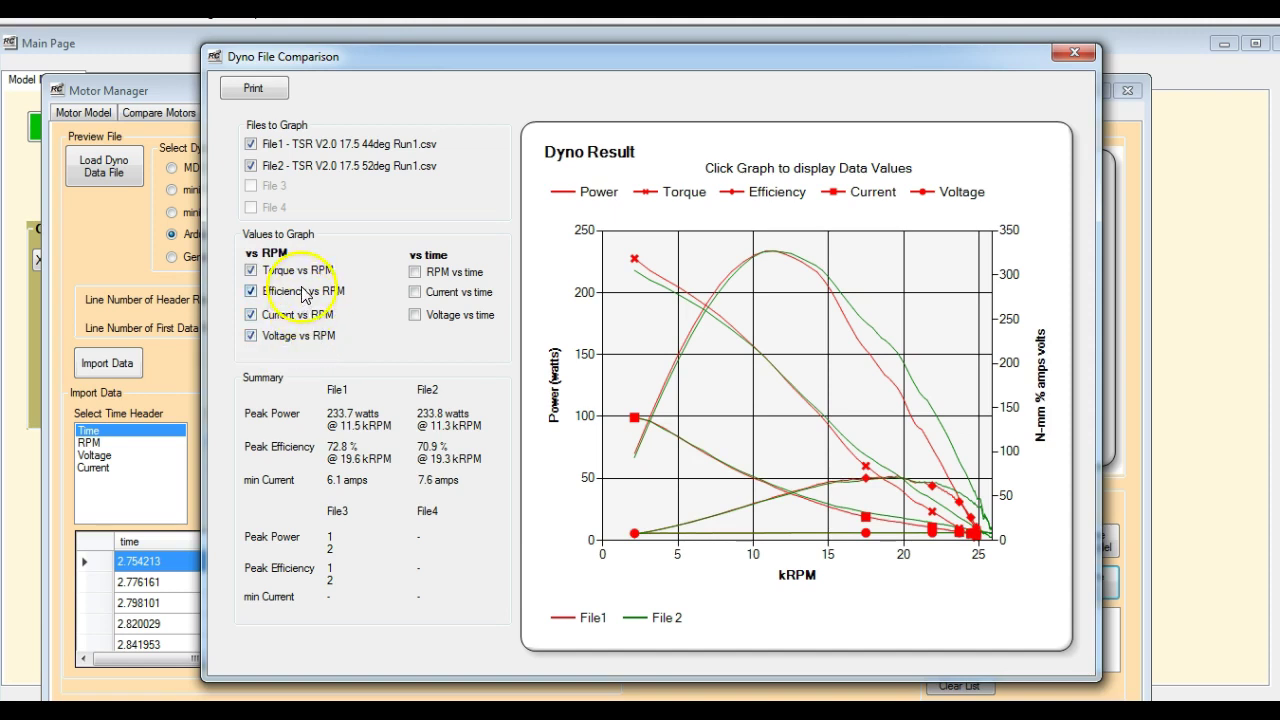
- Switch the comparison graph to RPM, current and voltage vs time for both dyno runs
{"action": "left_click", "coordinate": [415, 272]}
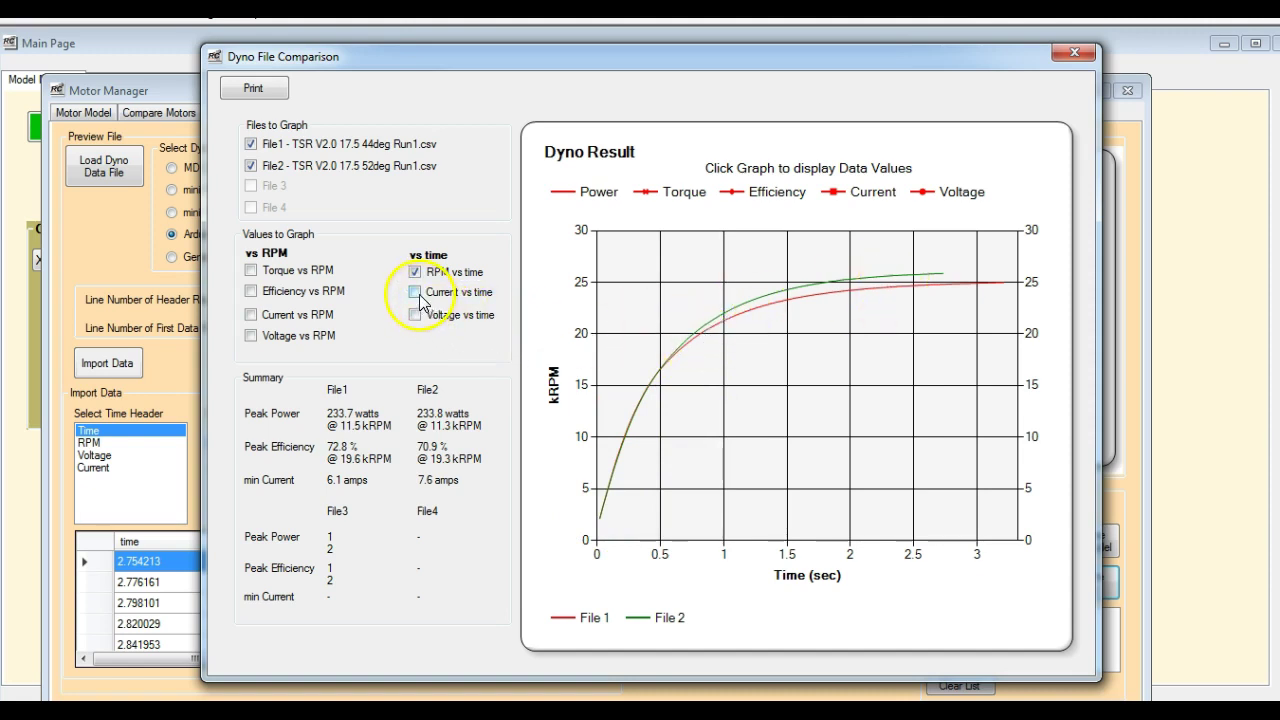
{"action": "left_click", "coordinate": [415, 292]}
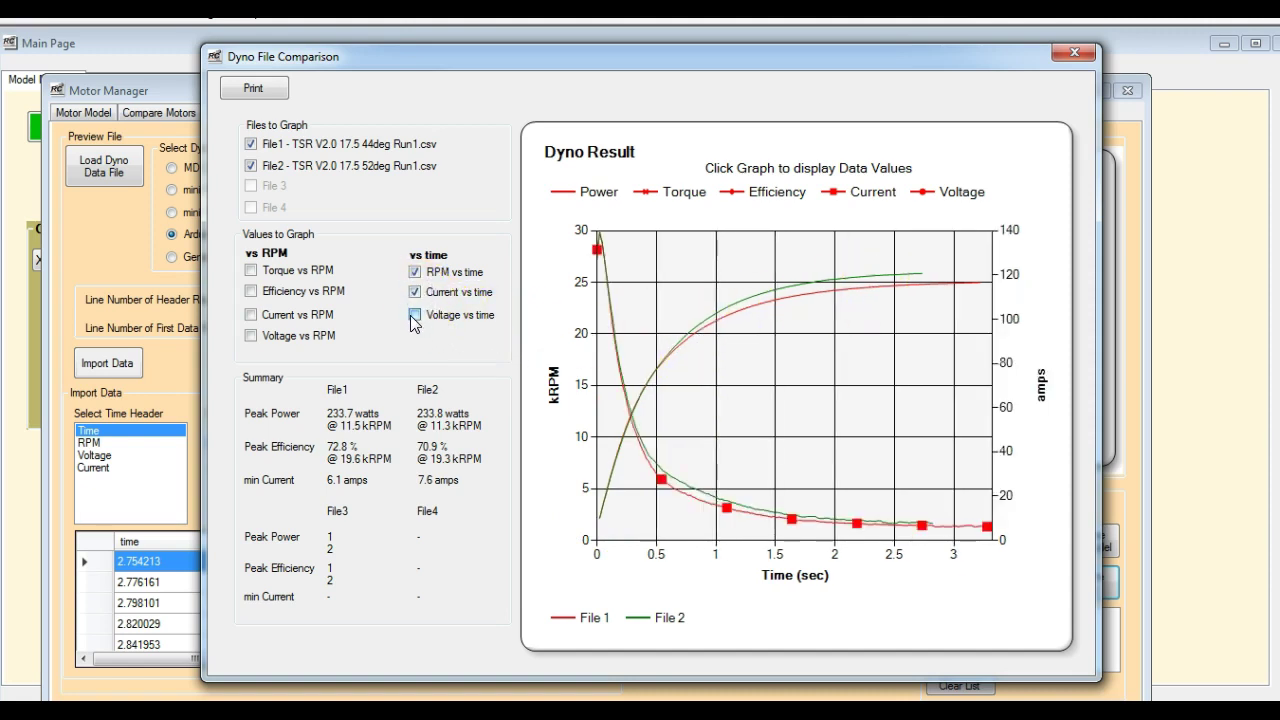
{"action": "left_click", "coordinate": [415, 315]}
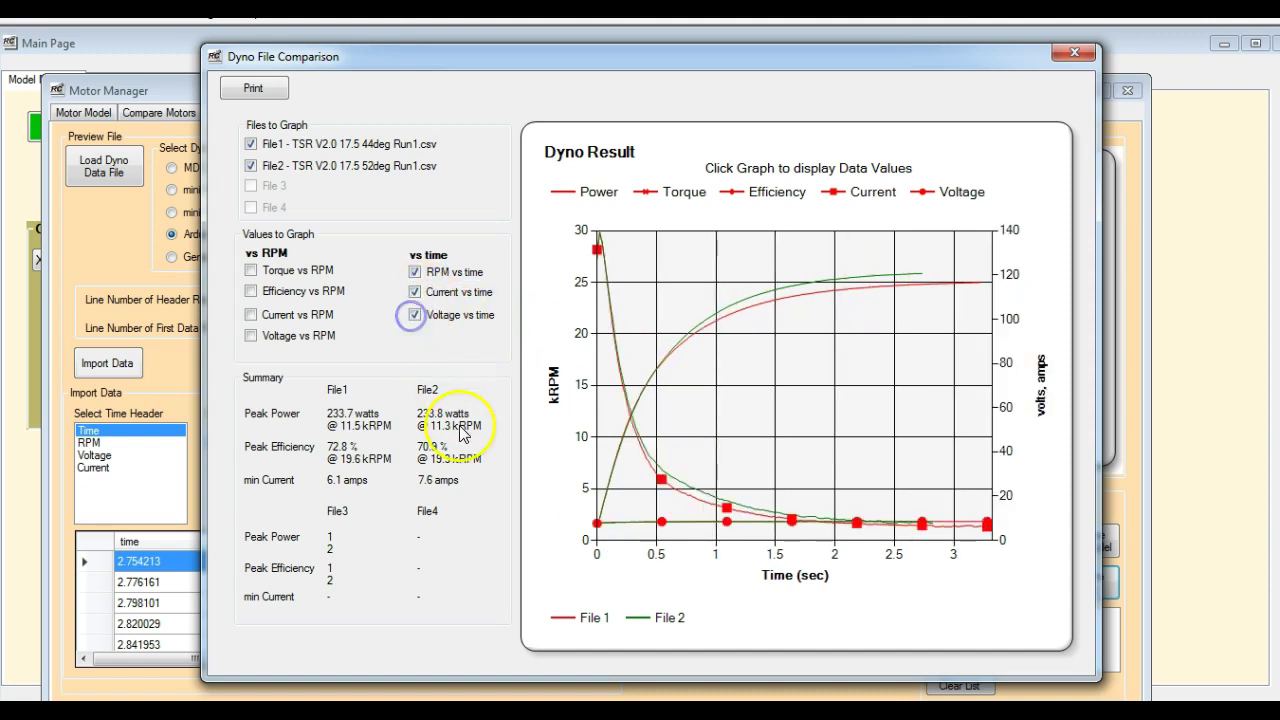
- Read both dyno runs' values at 1.0 sec and 1.5 sec, and close the comparison and the motor data
{"action": "left_click", "coordinate": [717, 537]}
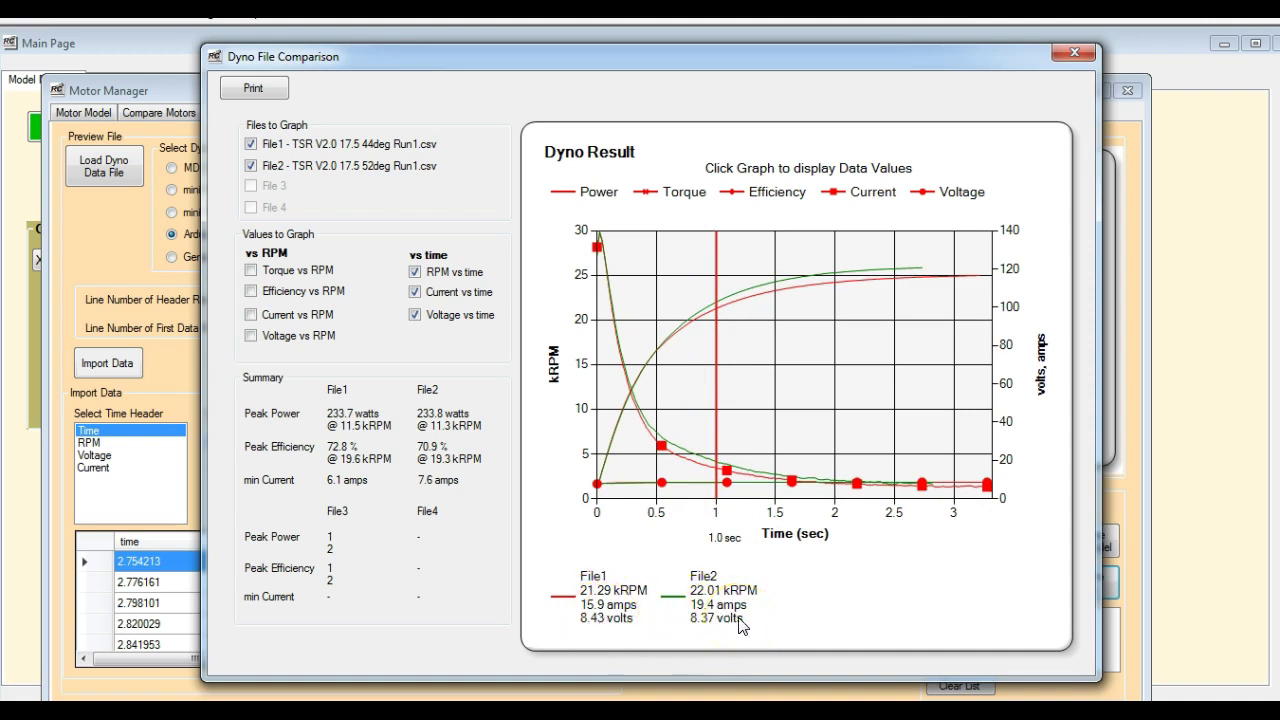
{"action": "left_click", "coordinate": [776, 491]}
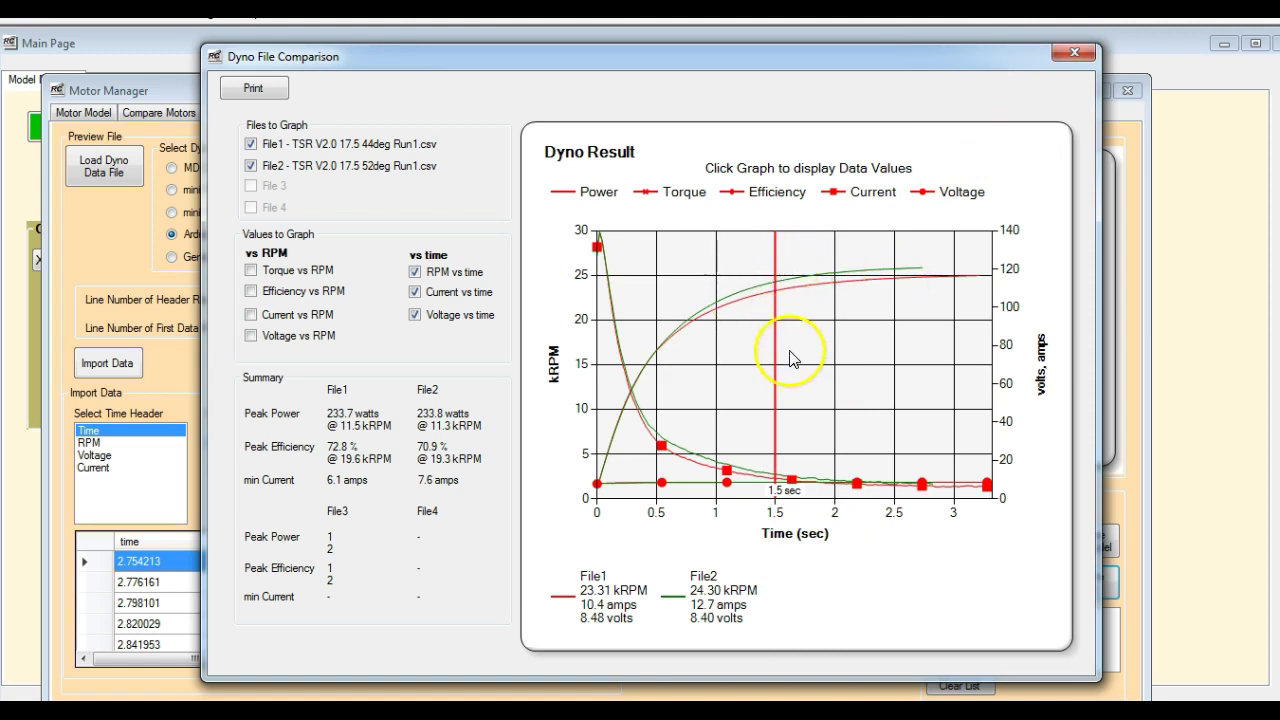
{"action": "left_click", "coordinate": [1074, 56]}
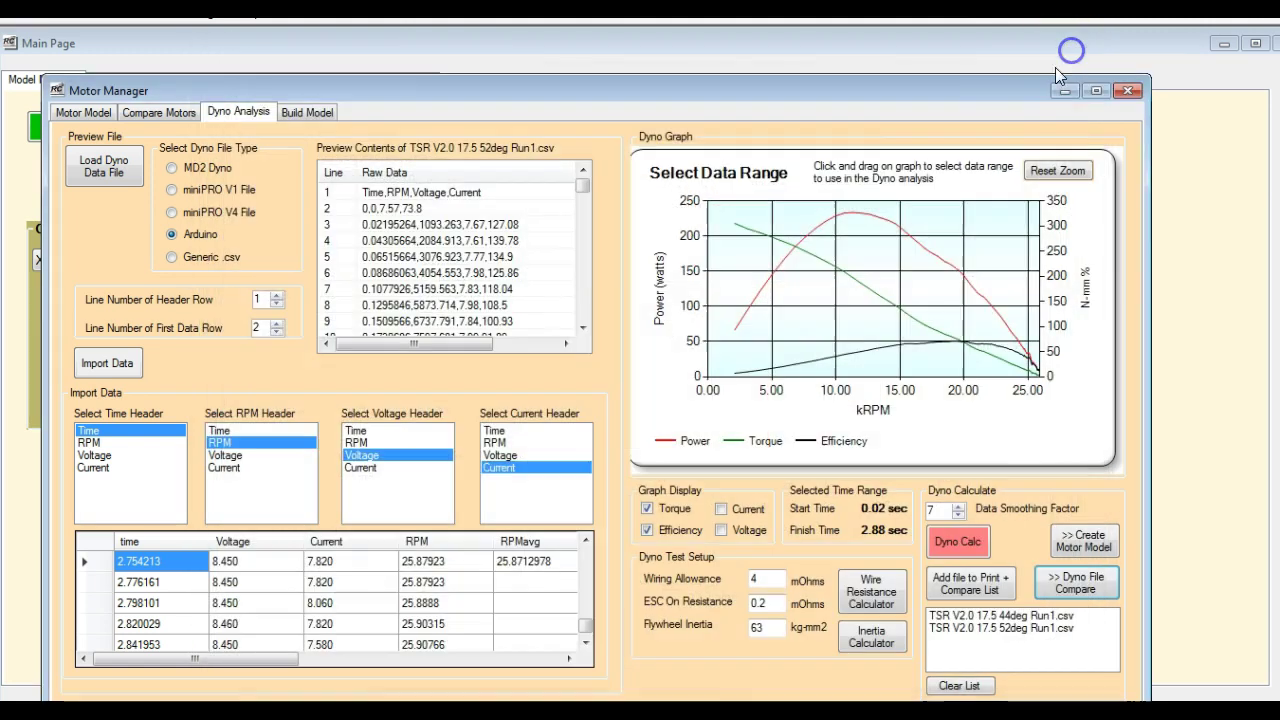
{"action": "left_click", "coordinate": [1127, 88]}
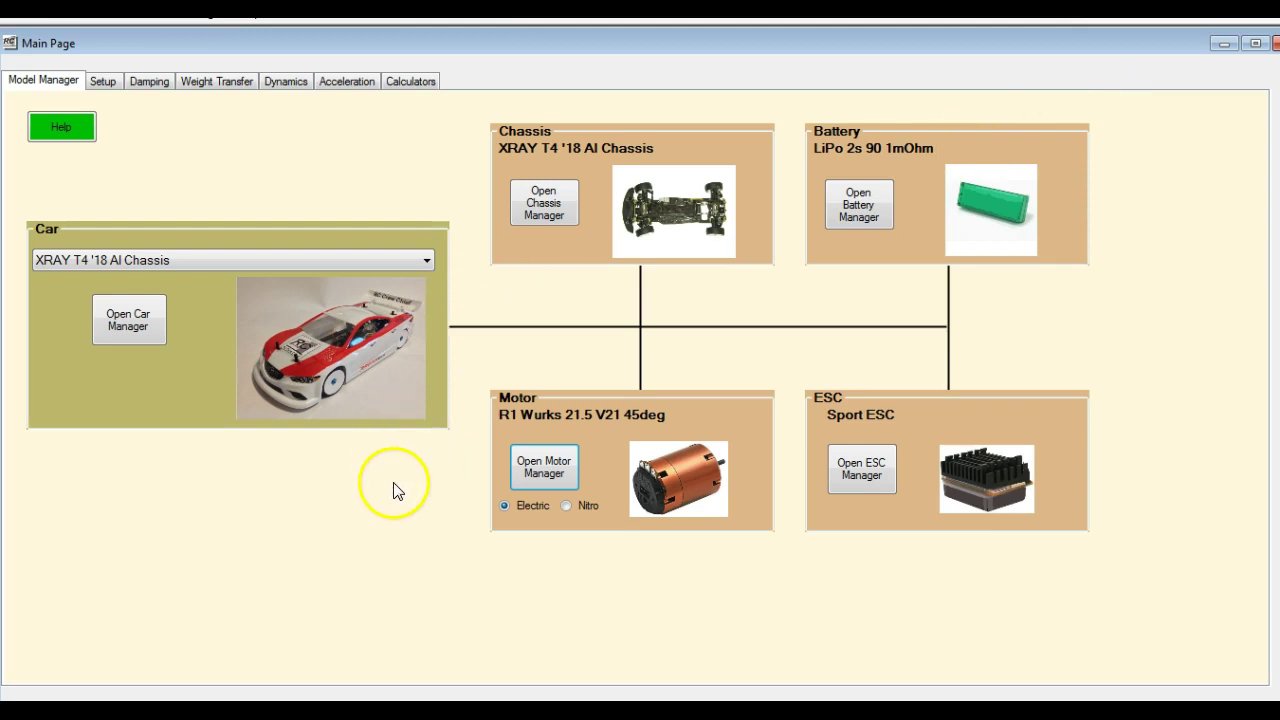